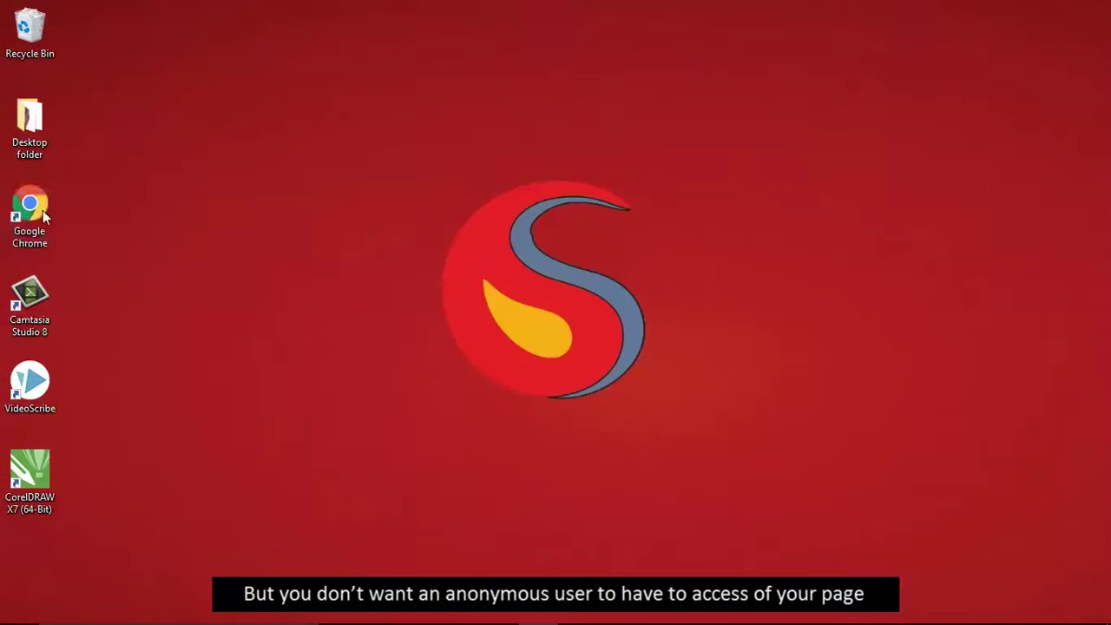
- Launch Google Chrome from its desktop icon to get a blank New Tab page
double_click(41, 211)
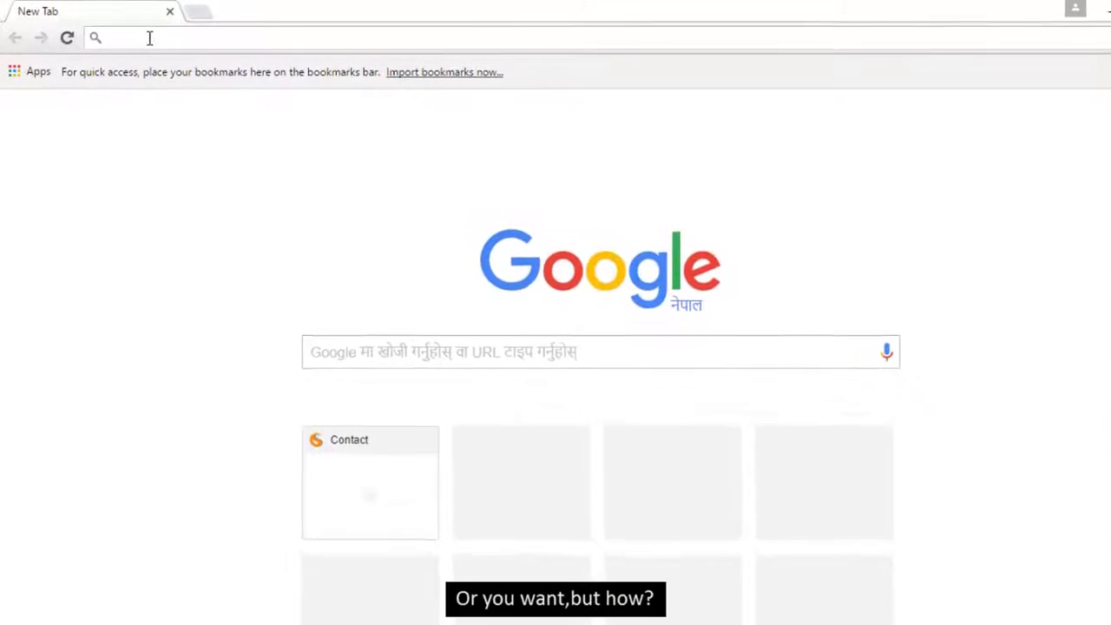
left_click(150, 38)
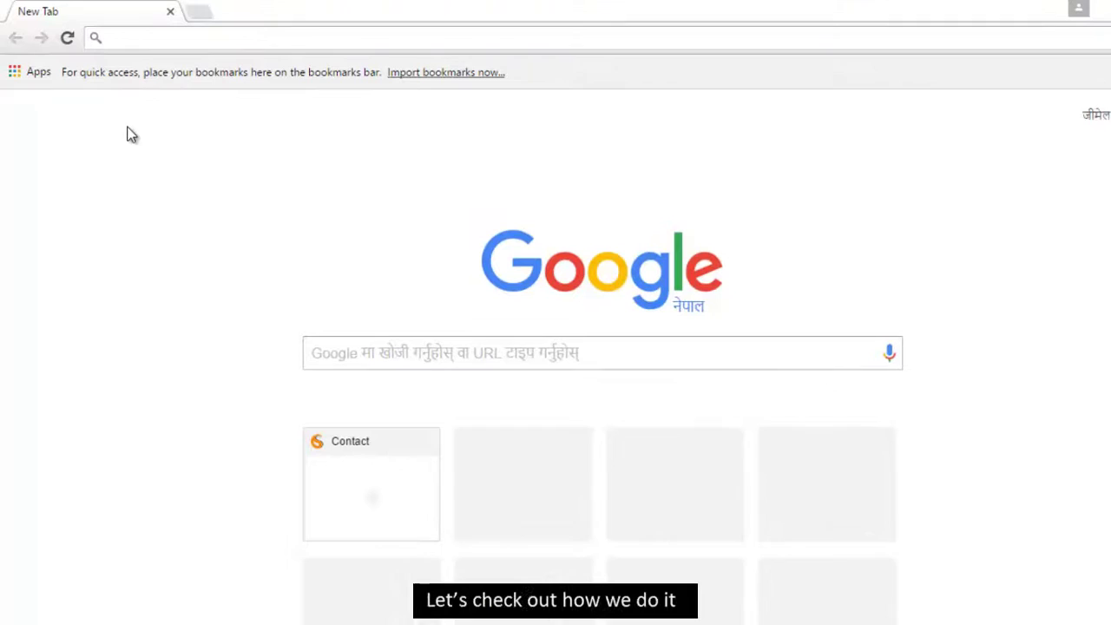
type("http://localhost:8077/")
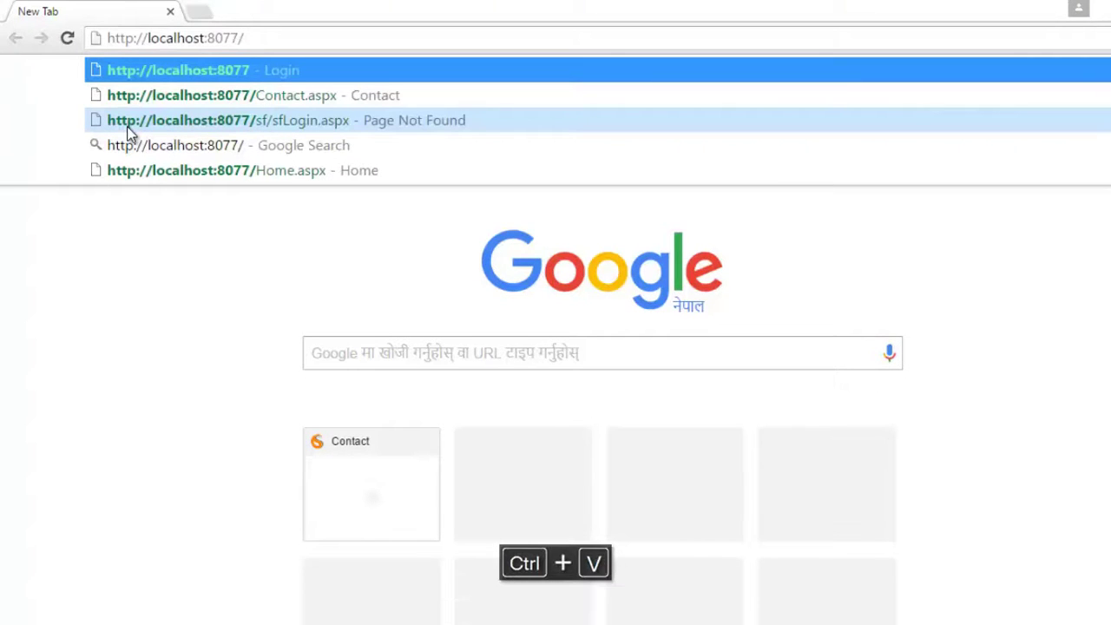
key("Return")
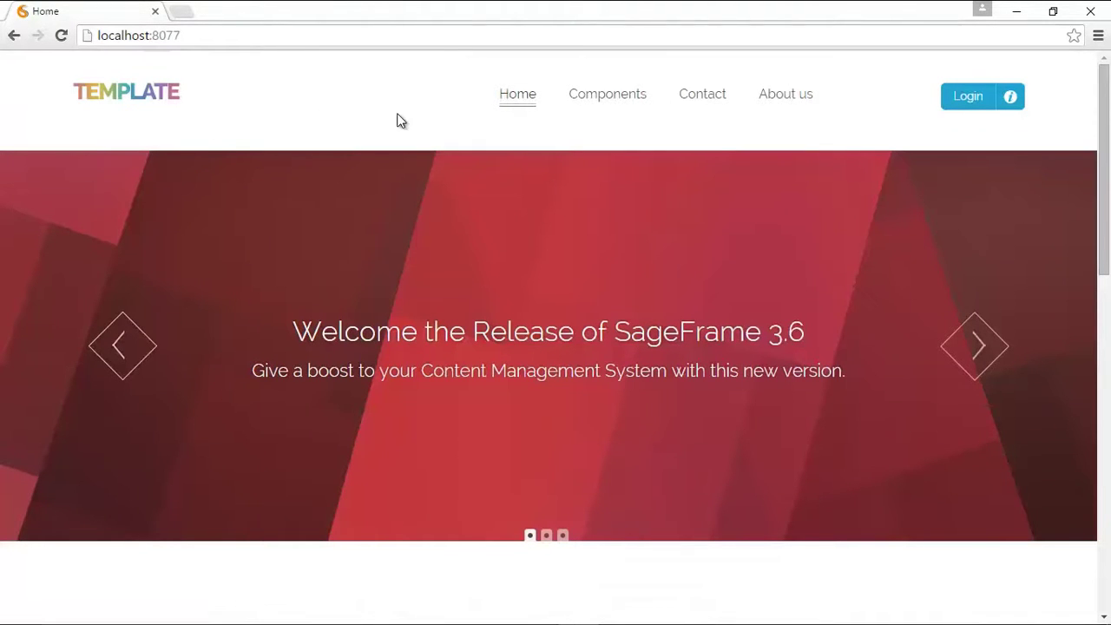
- Sign in with the superuser account
left_click(947, 102)
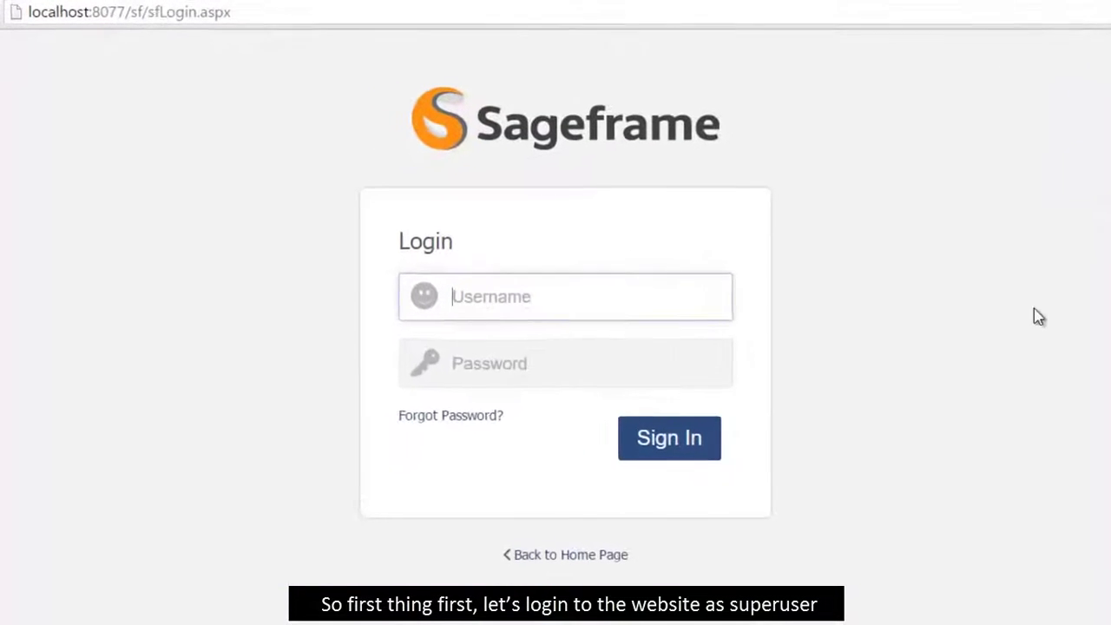
type("superuser")
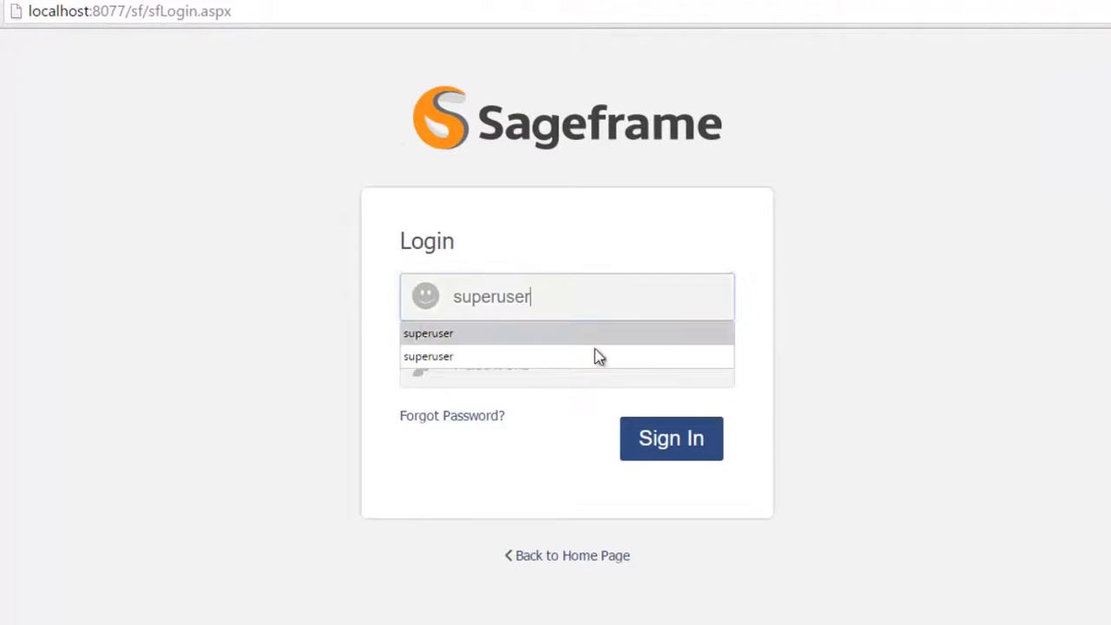
left_click(600, 377)
left_click(671, 441)
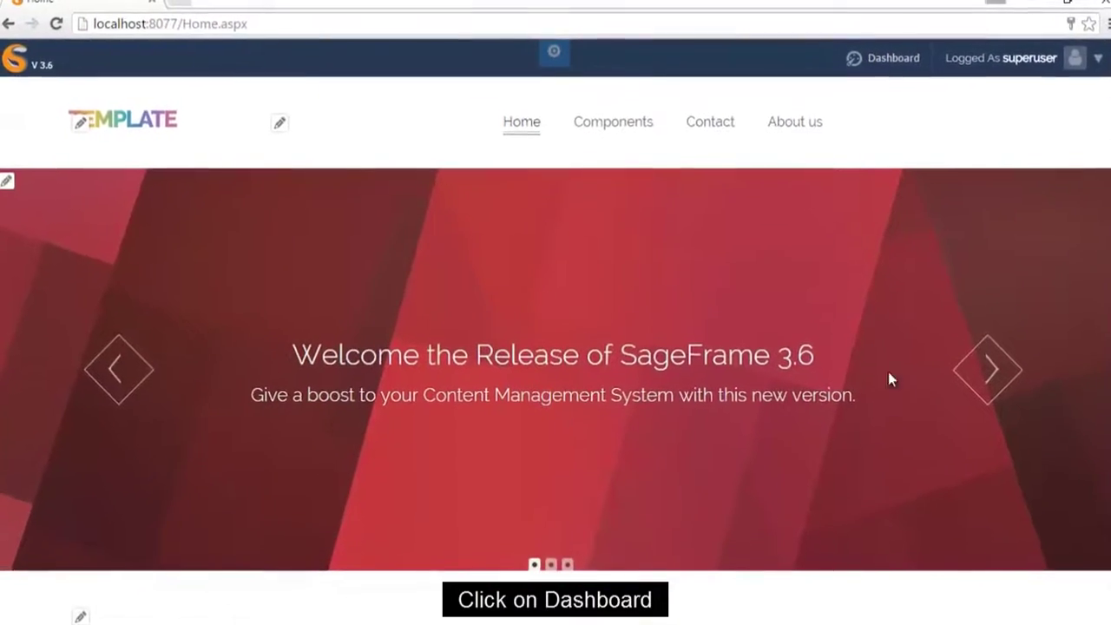
- Go to the Dashboard's C-Panel and open the Roles tile to list existing roles
left_click(877, 59)
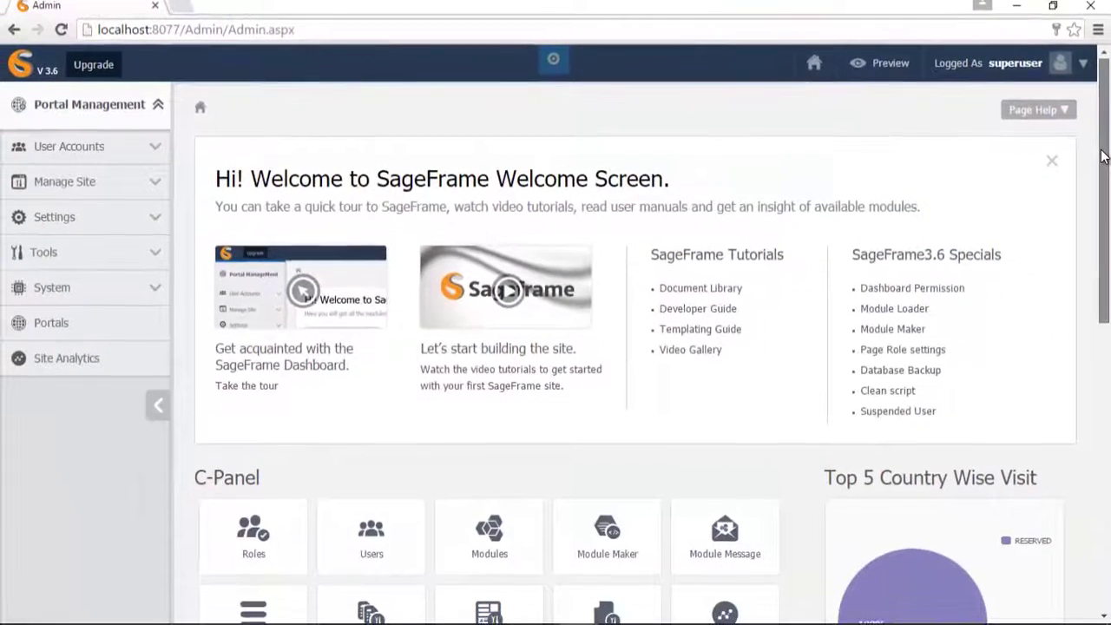
left_click_drag(1104, 153, 1106, 323)
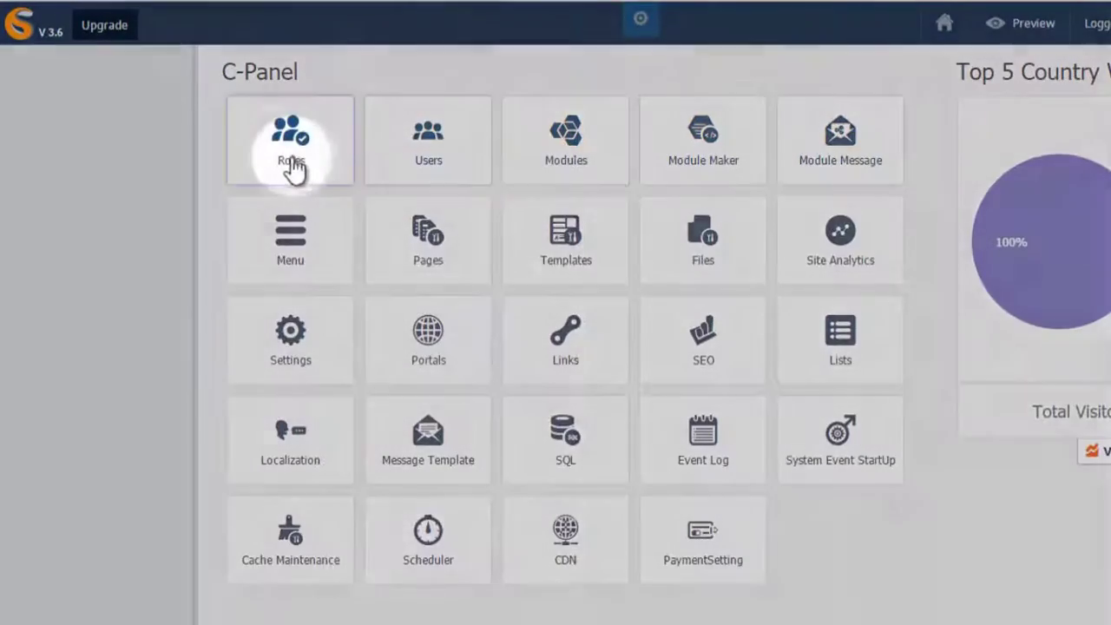
left_click(293, 161)
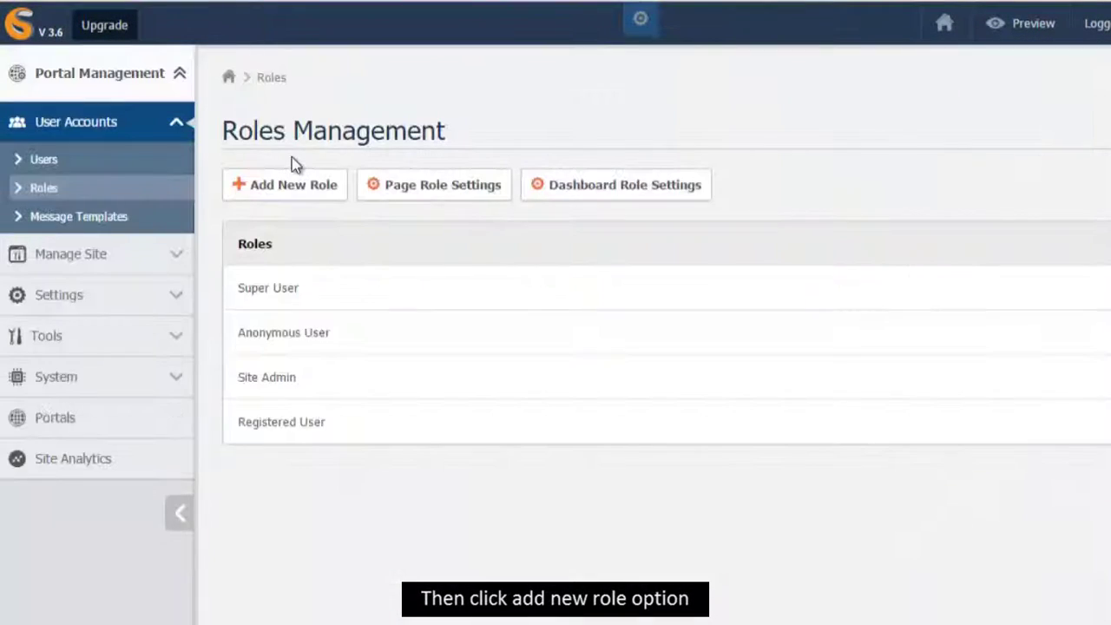
- Add a new role named 'normal user' and save it
left_click(294, 189)
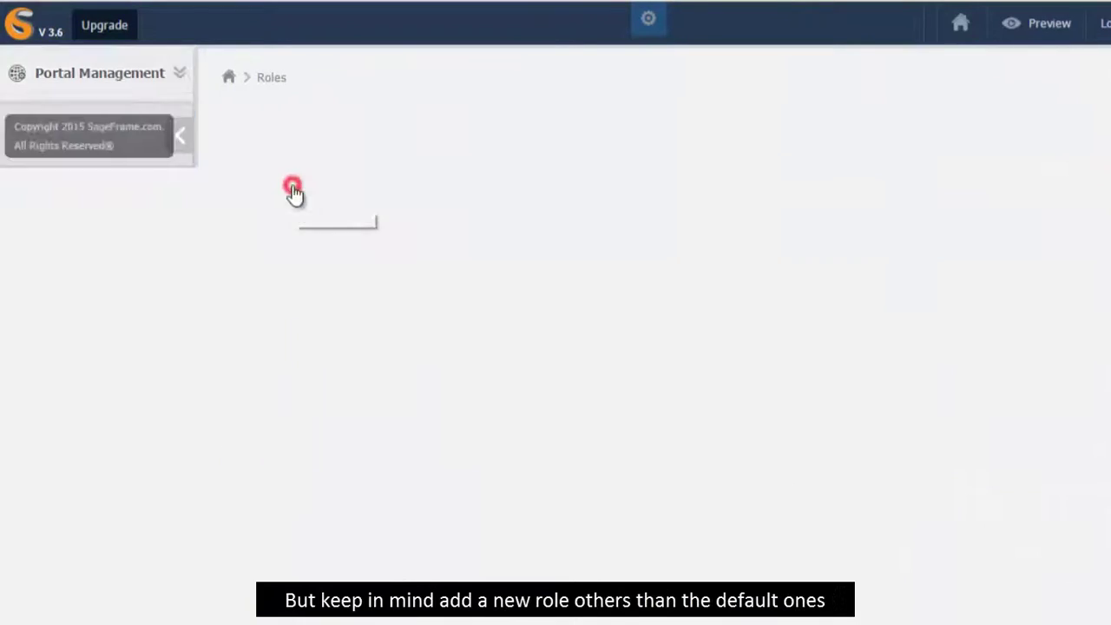
left_click(441, 250)
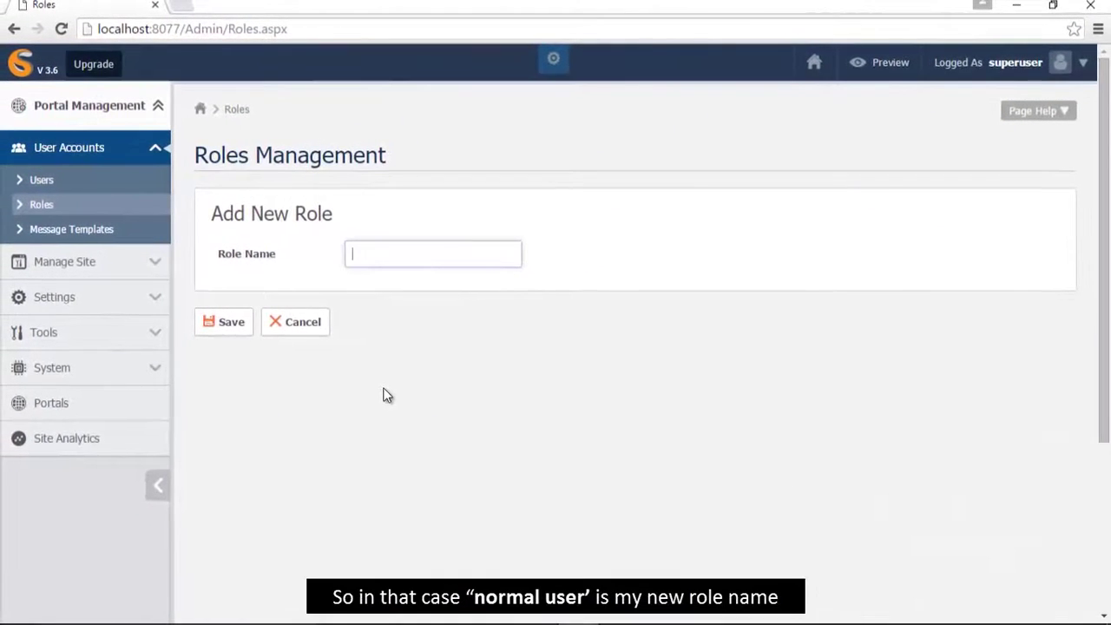
type("norm")
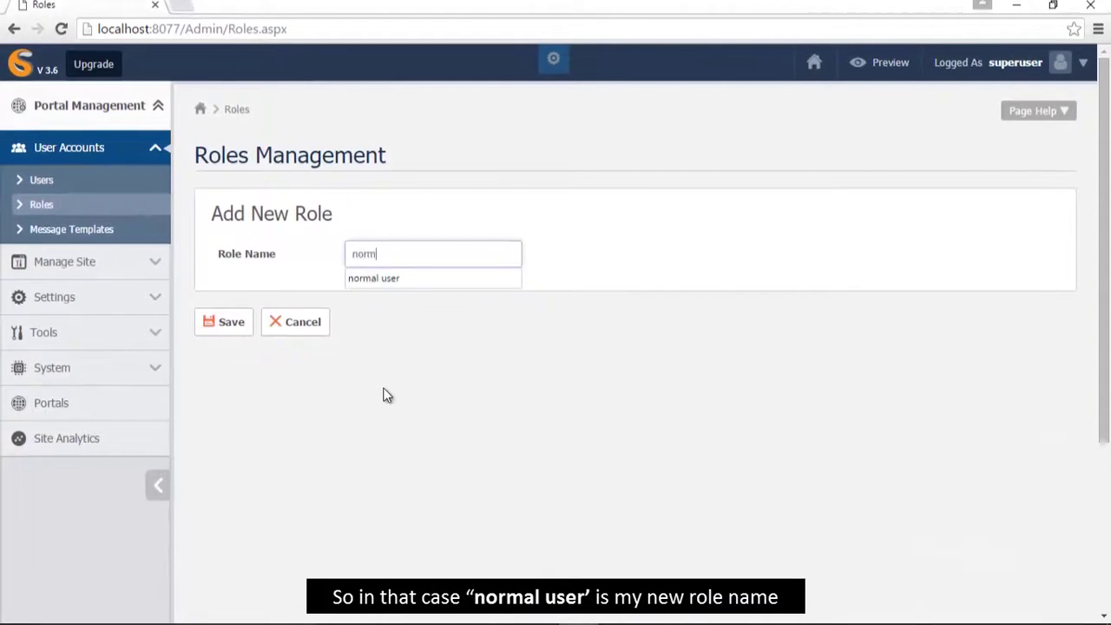
type("al user")
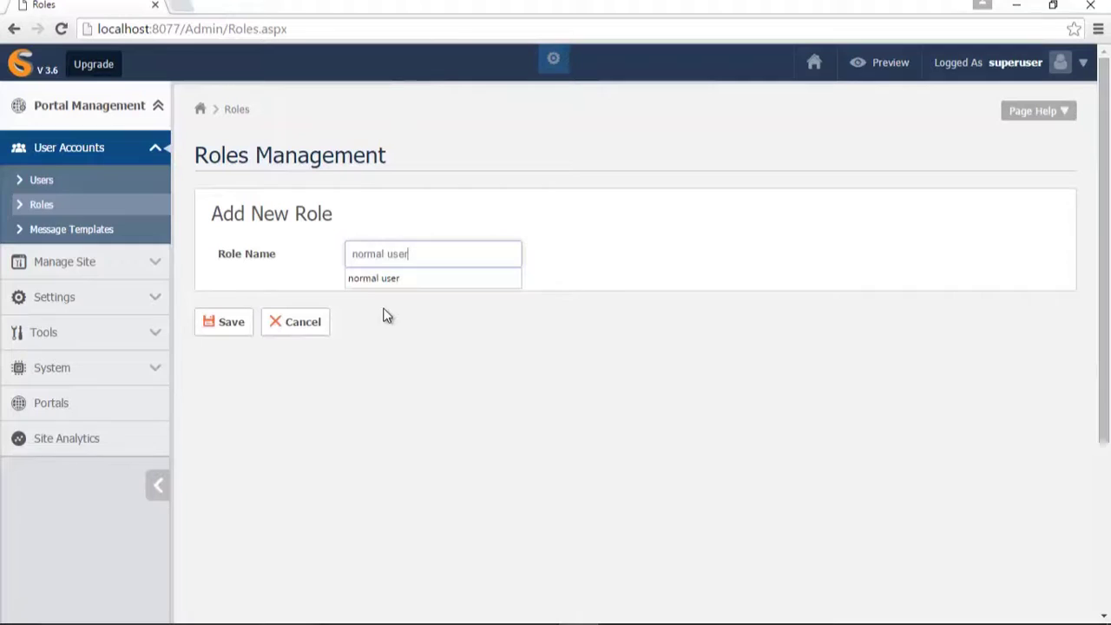
left_click(385, 283)
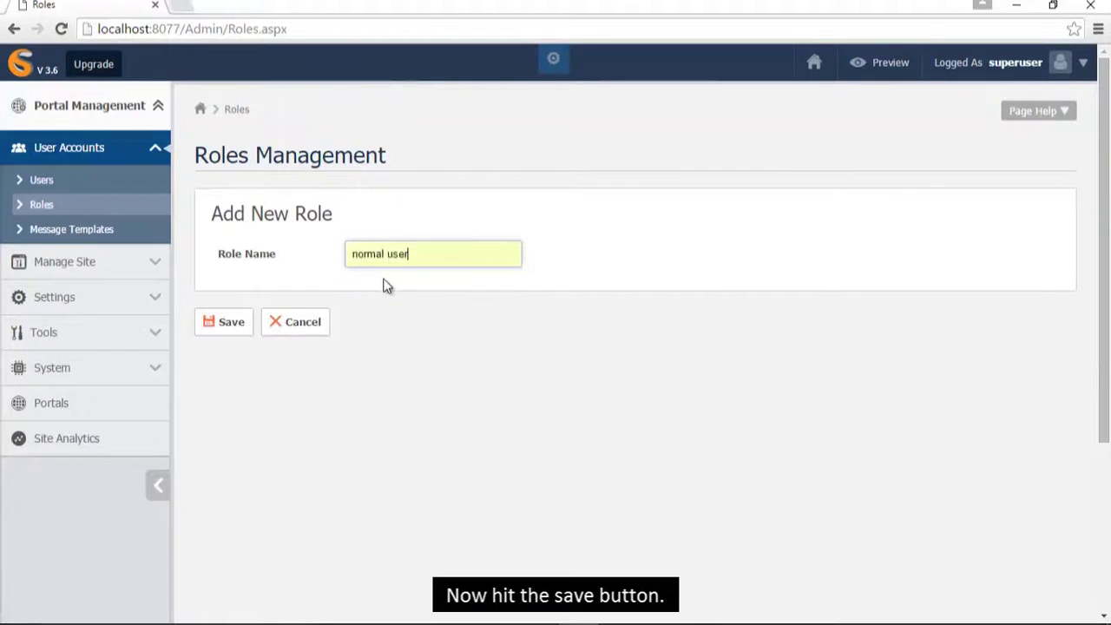
left_click(231, 322)
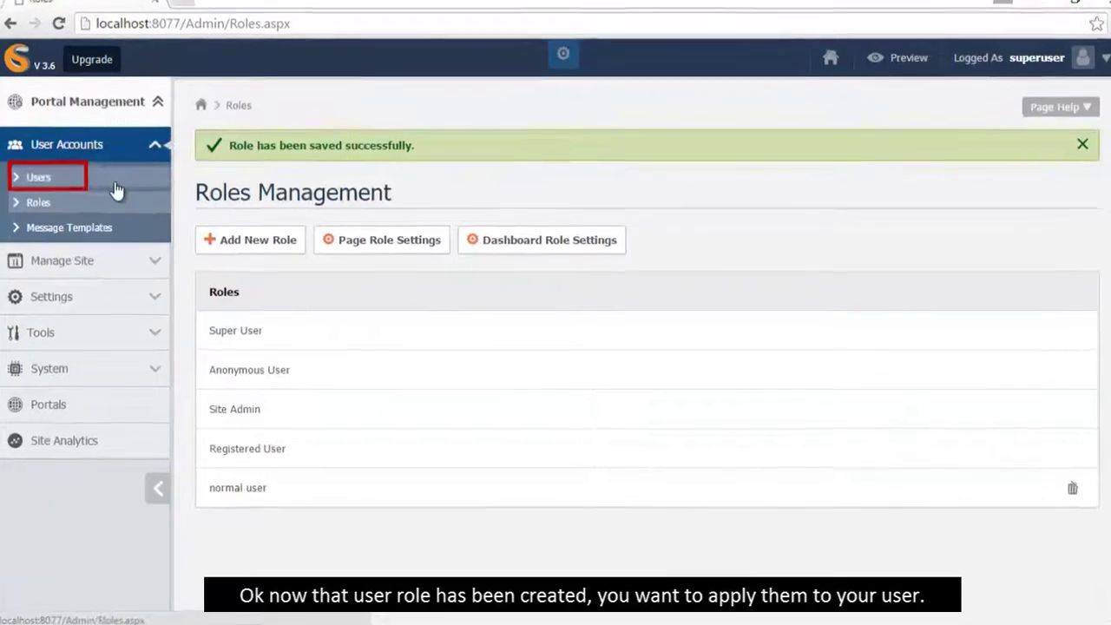
- In User Management, start a new user with the user's e-mail as username and their first name
left_click(114, 184)
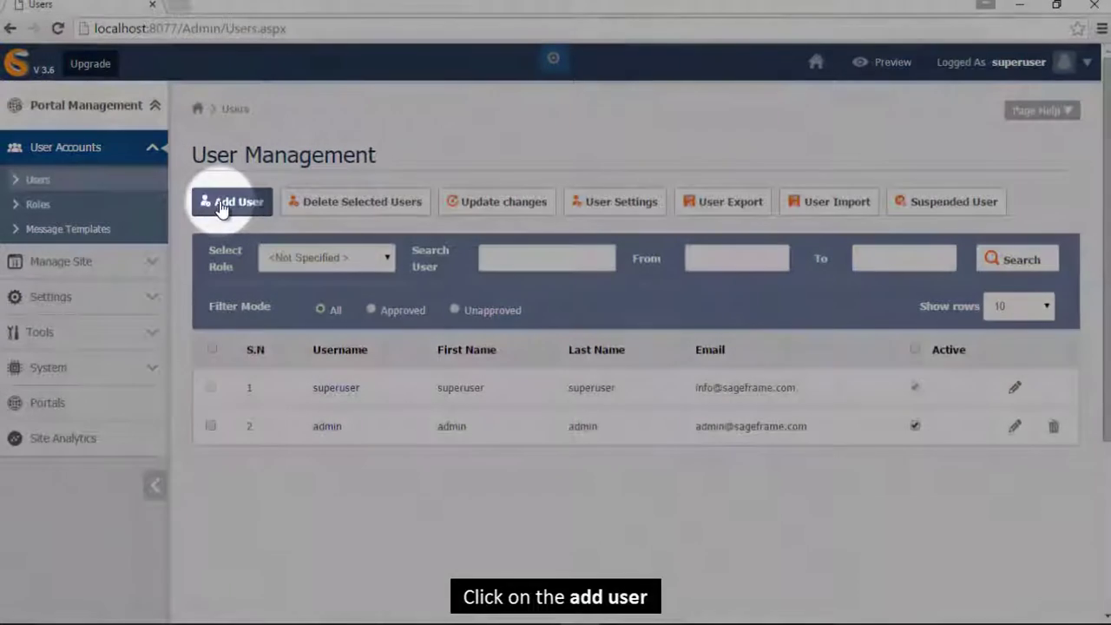
left_click(221, 205)
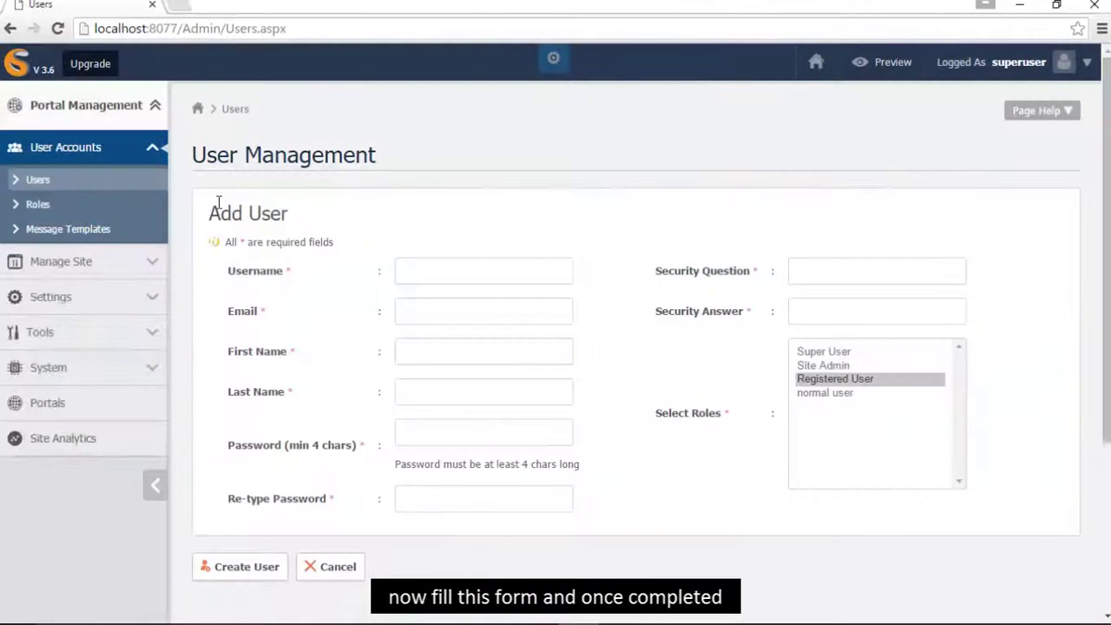
left_click(420, 273)
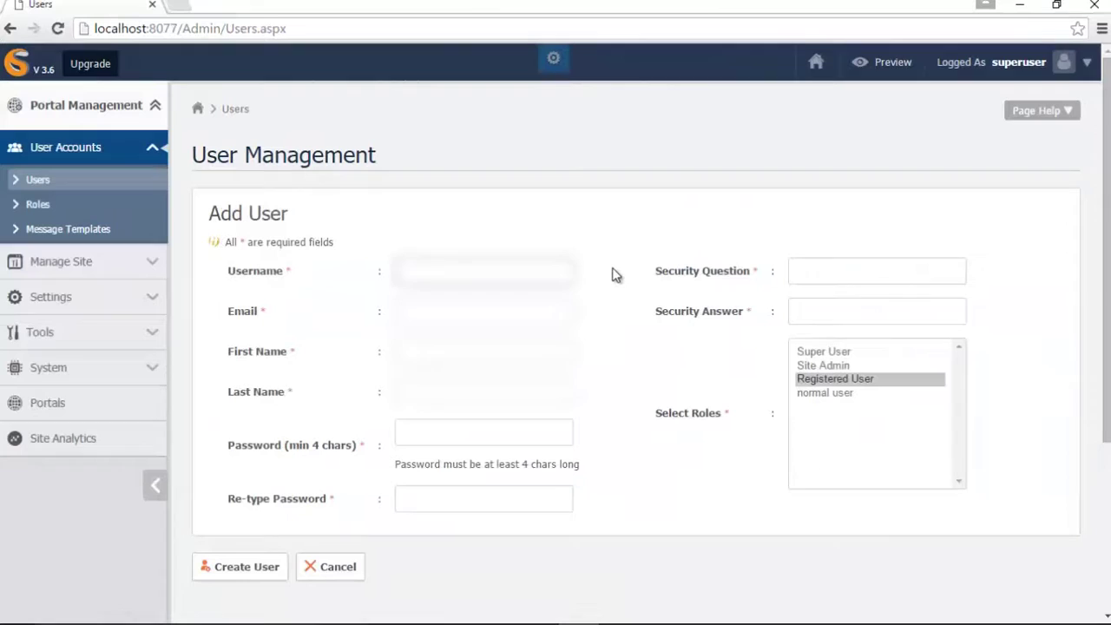
type("test")
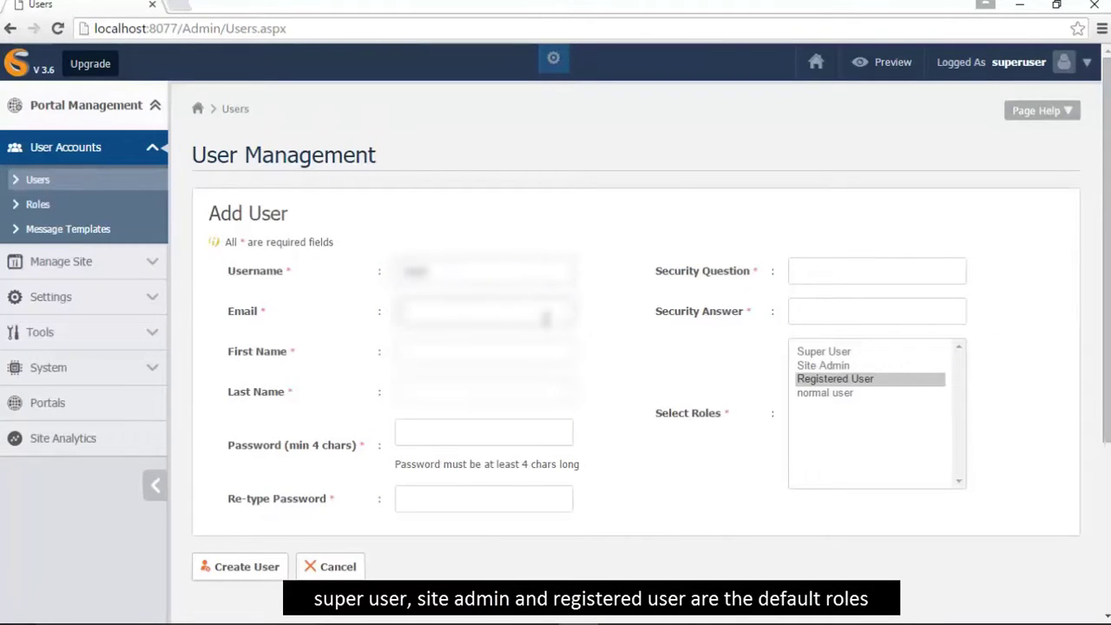
type("te")
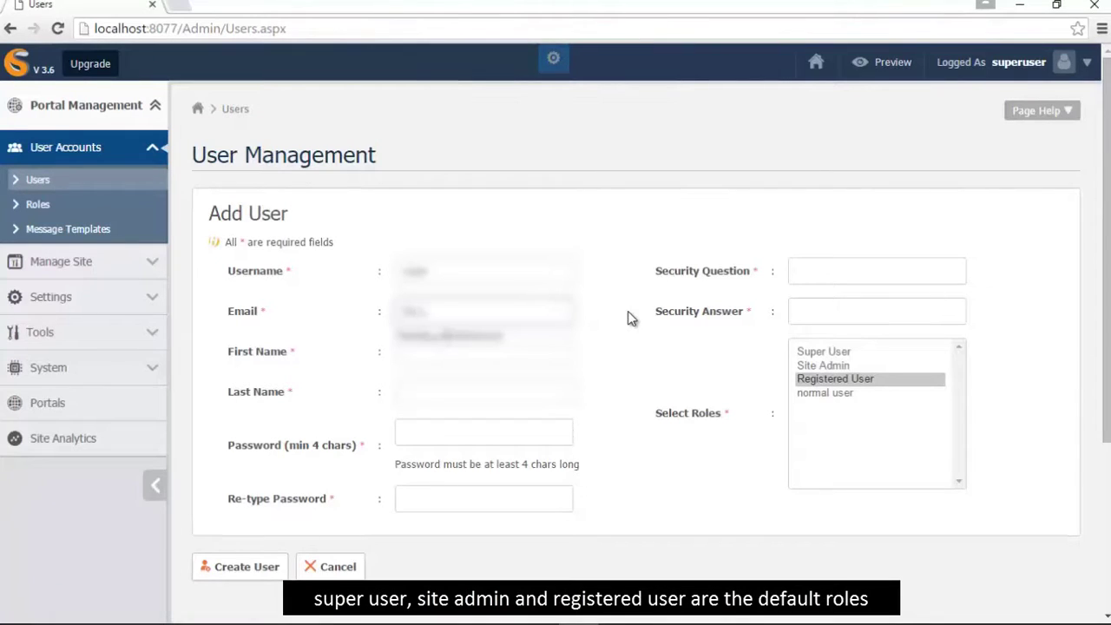
type("@gm")
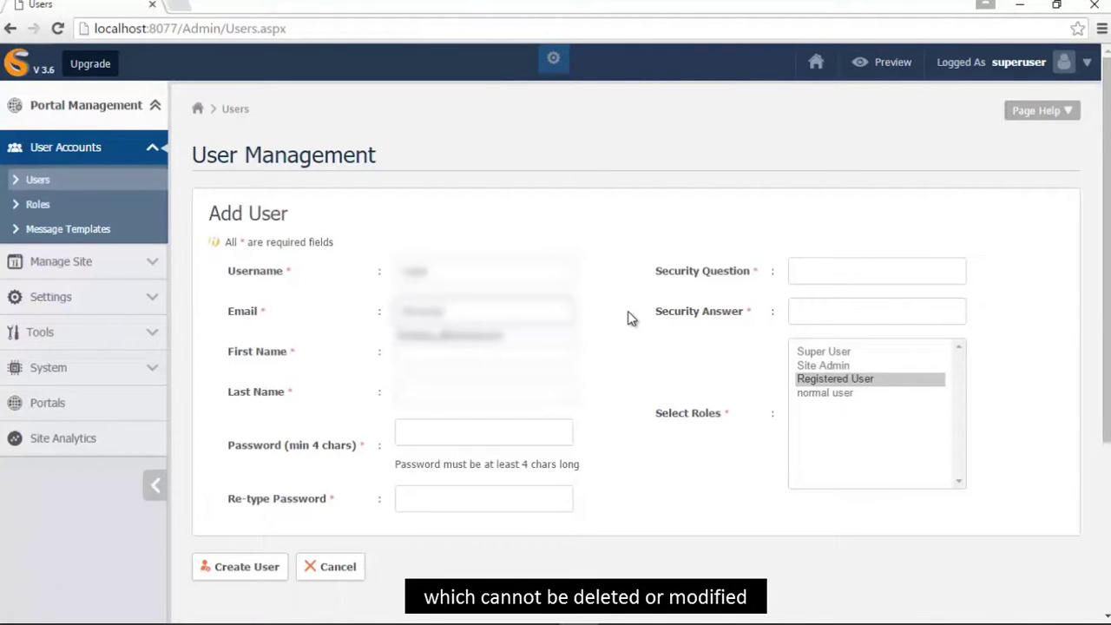
type("ail.com")
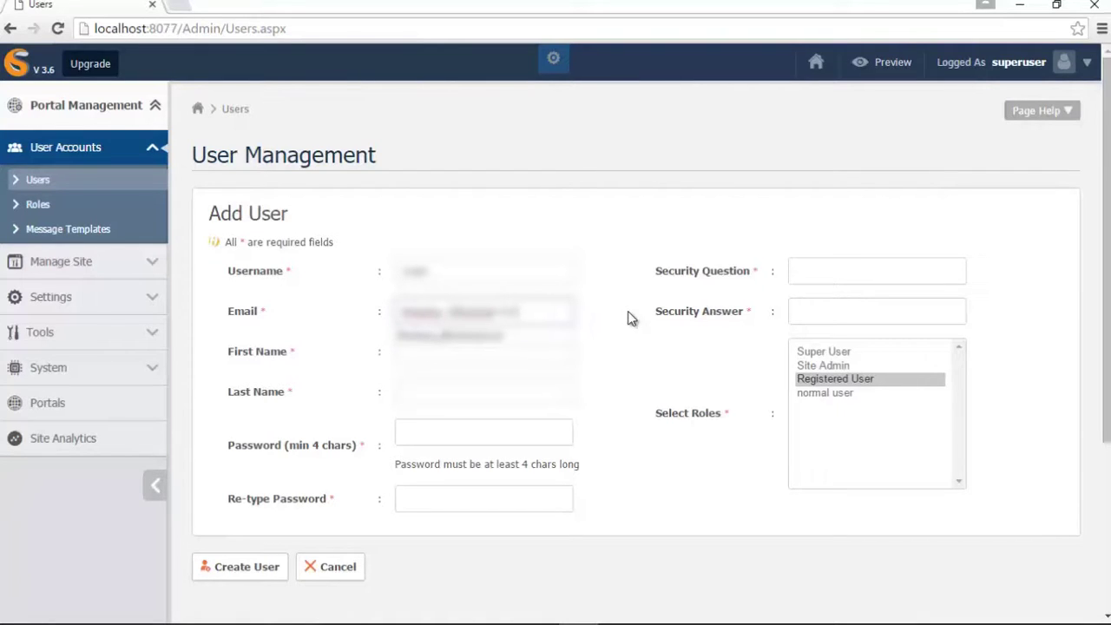
left_click(524, 337)
left_click(515, 358)
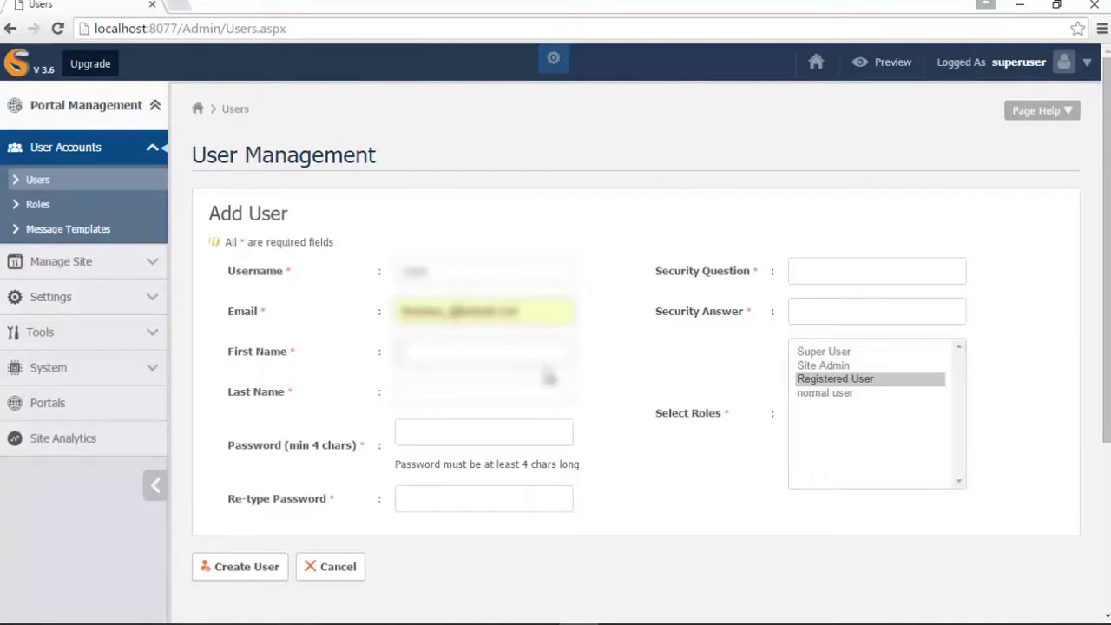
type("John")
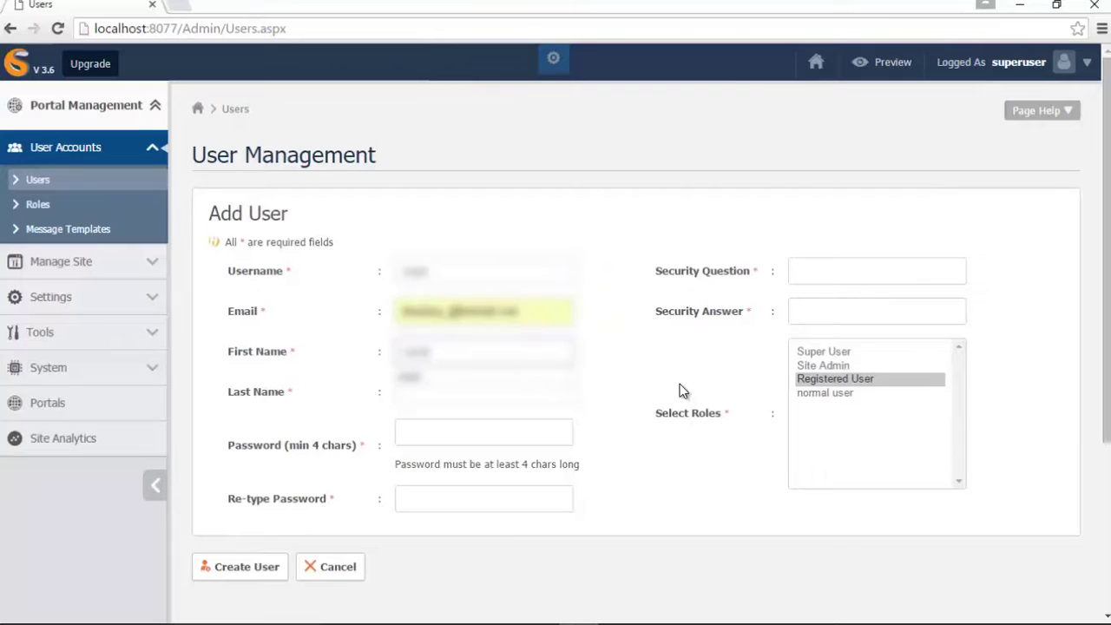
left_click(547, 377)
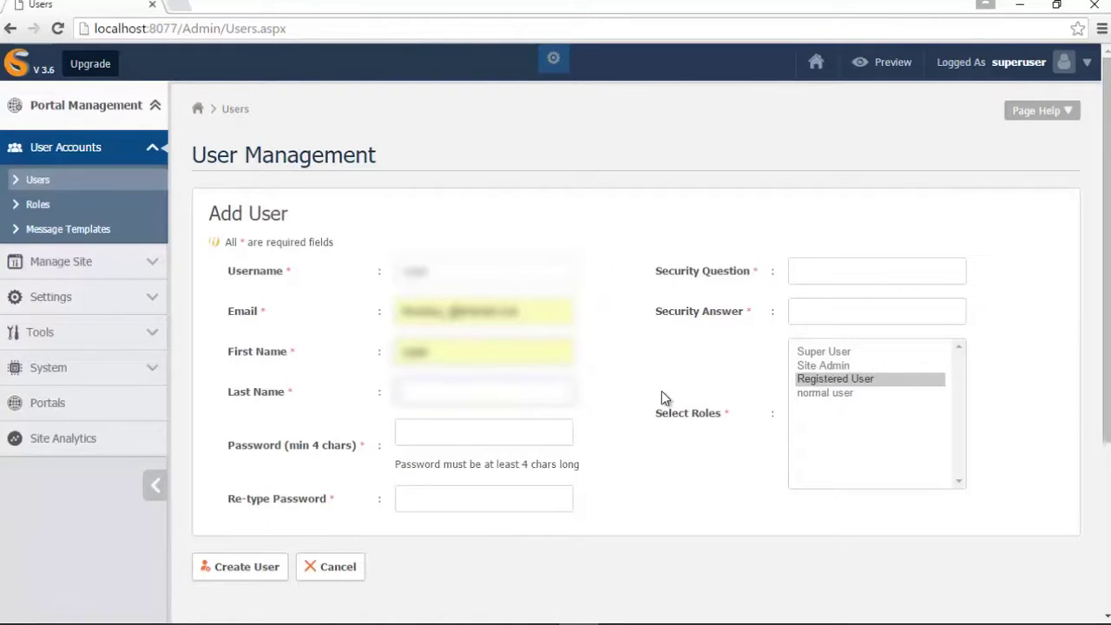
- Fill in the new user's last name and enter the account password twice
type("D")
key("Tab")
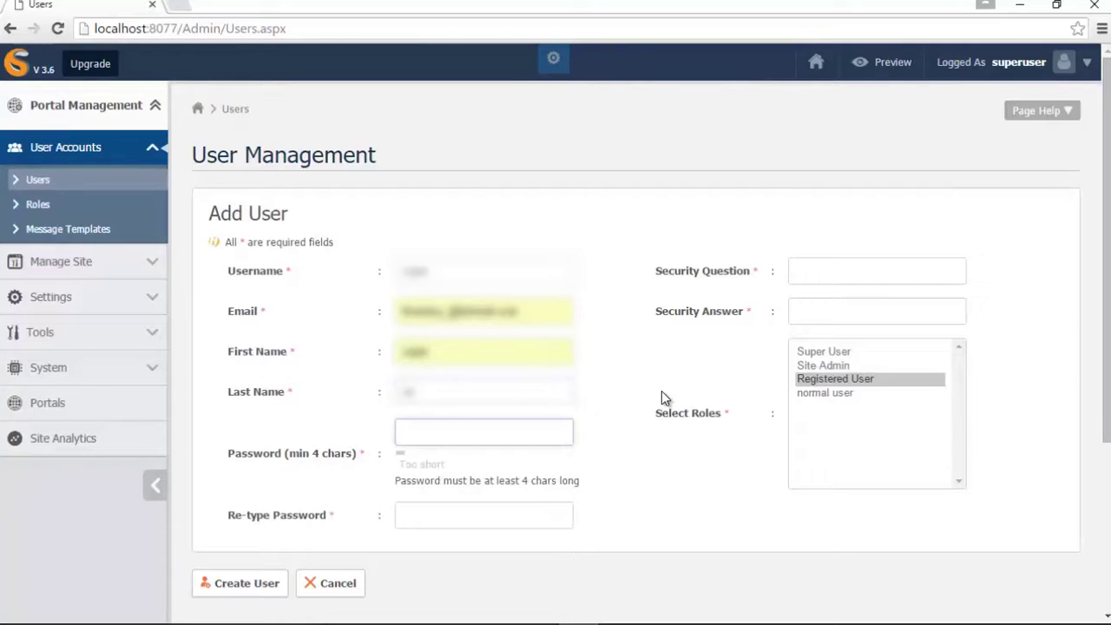
type("*********")
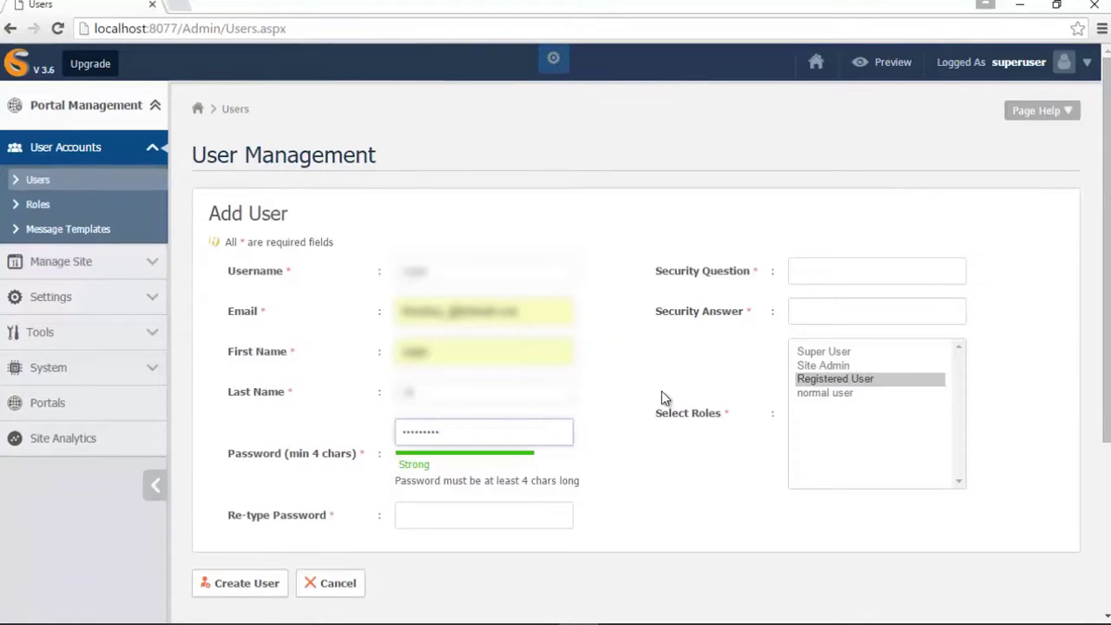
left_click(529, 514)
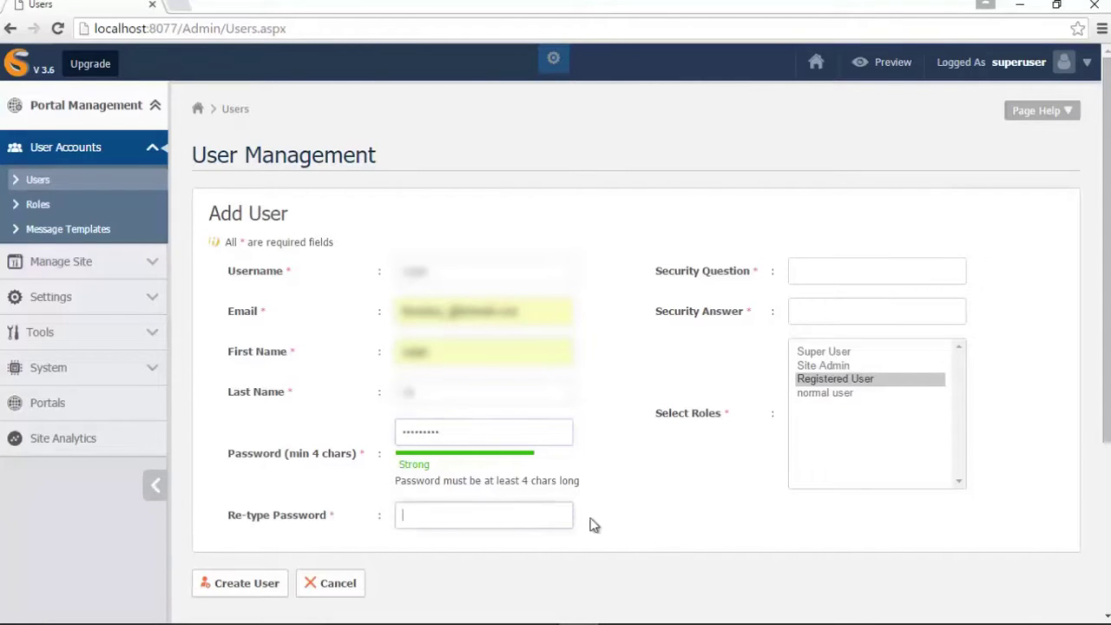
type("*******")
- Set the security question and answer, assign the normal user role, create the user, and return Home
left_click(798, 274)
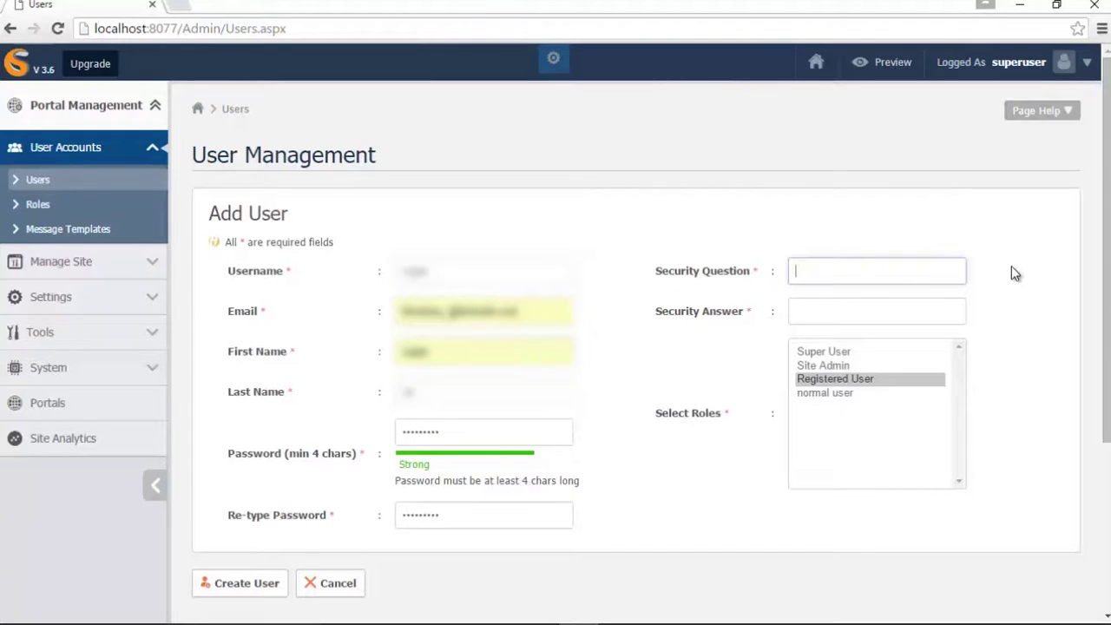
type("a")
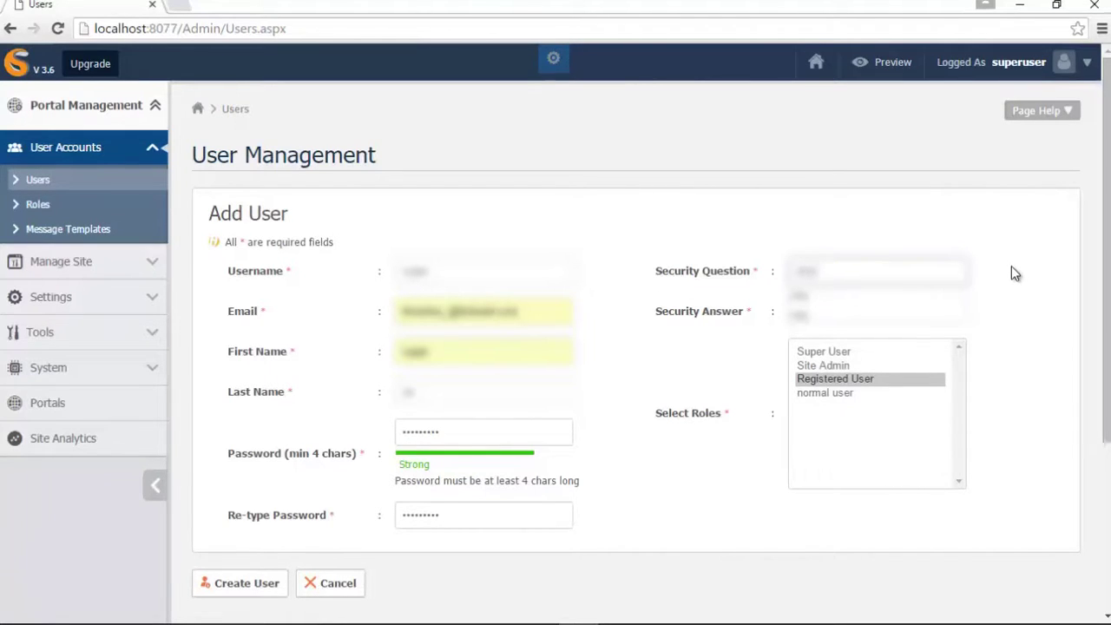
left_click(936, 300)
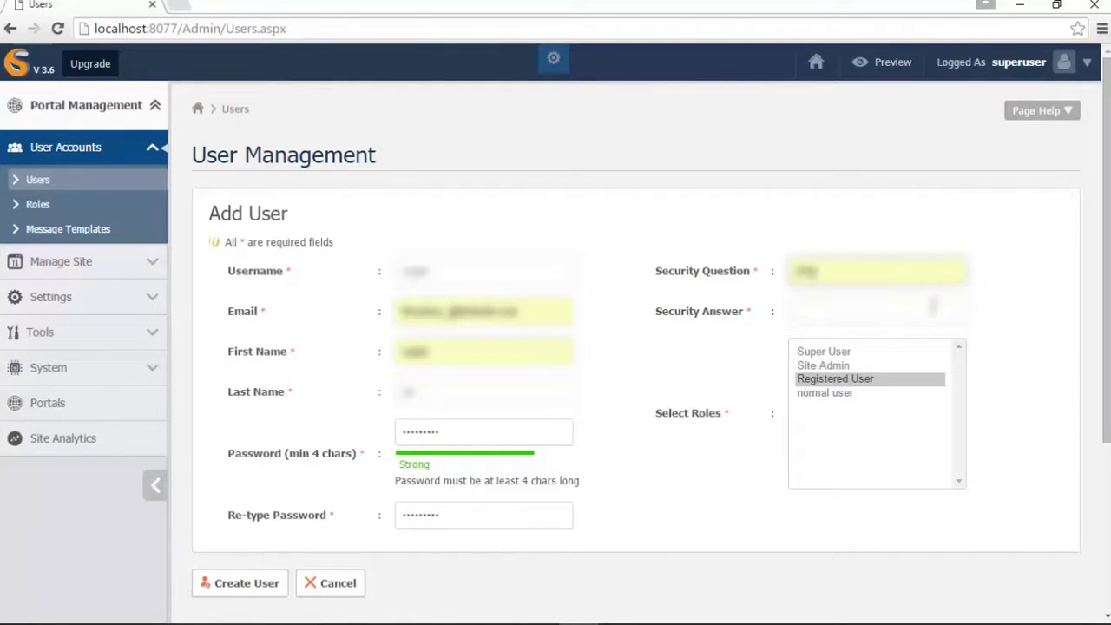
type("abc")
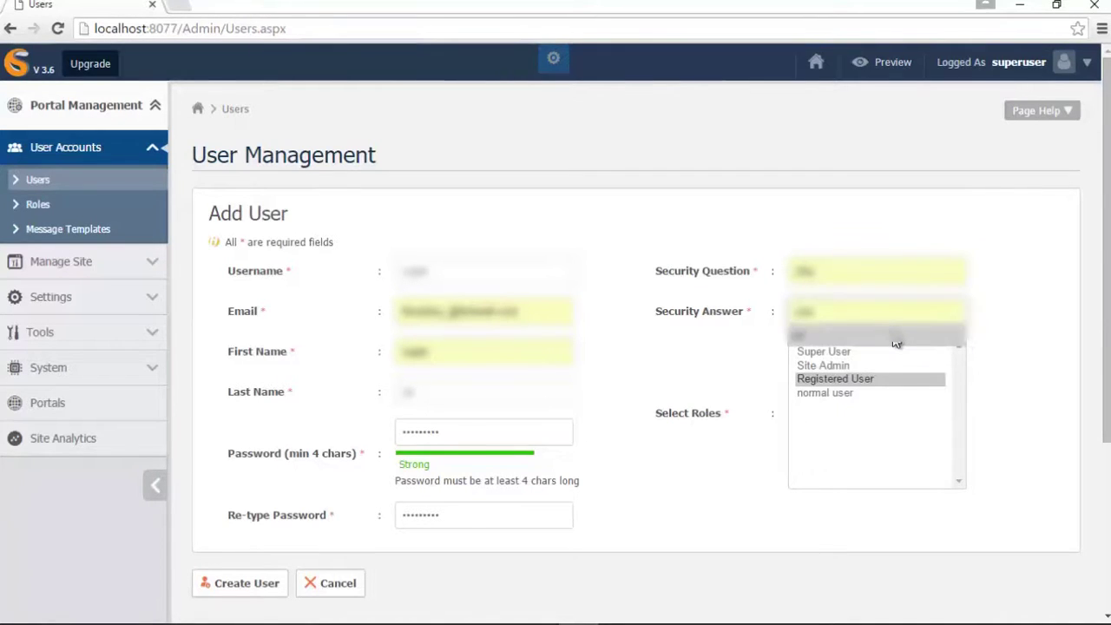
left_click(895, 337)
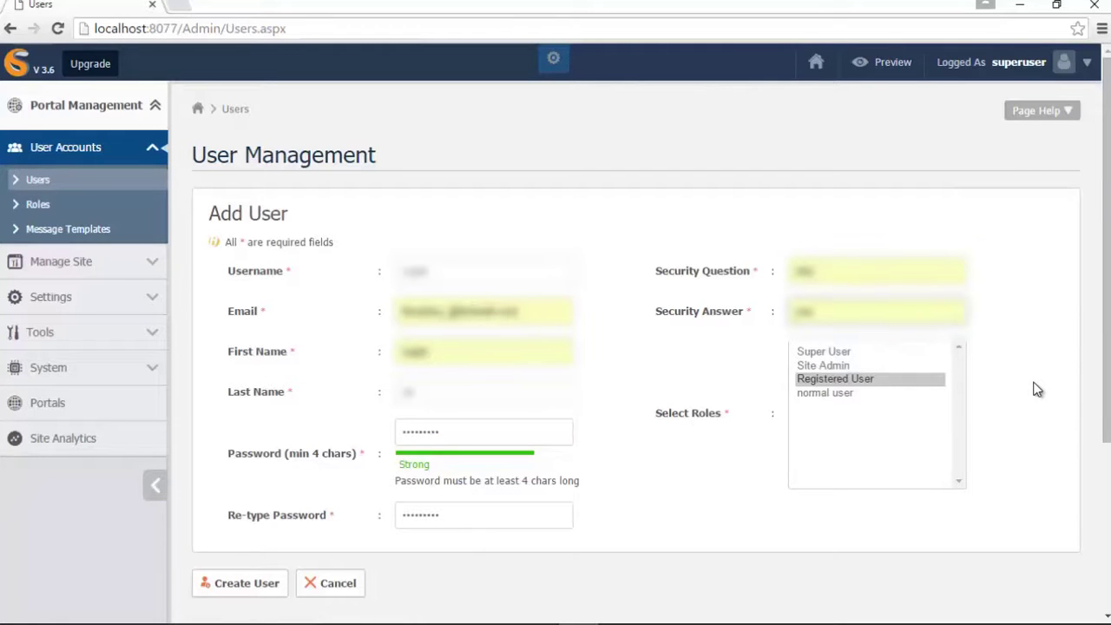
left_click(825, 394)
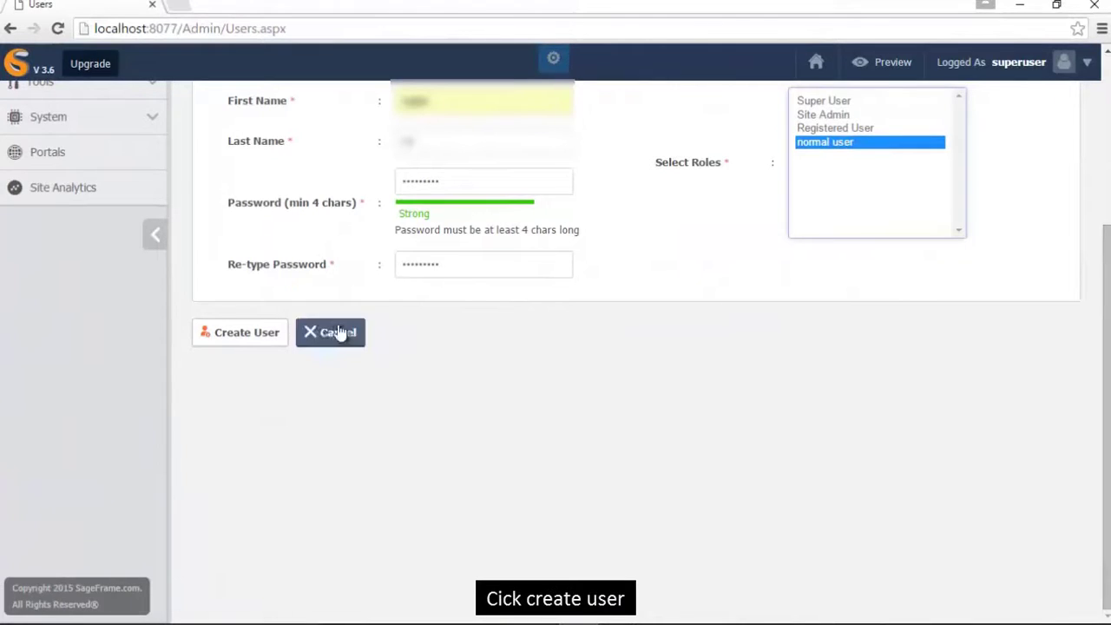
left_click(247, 334)
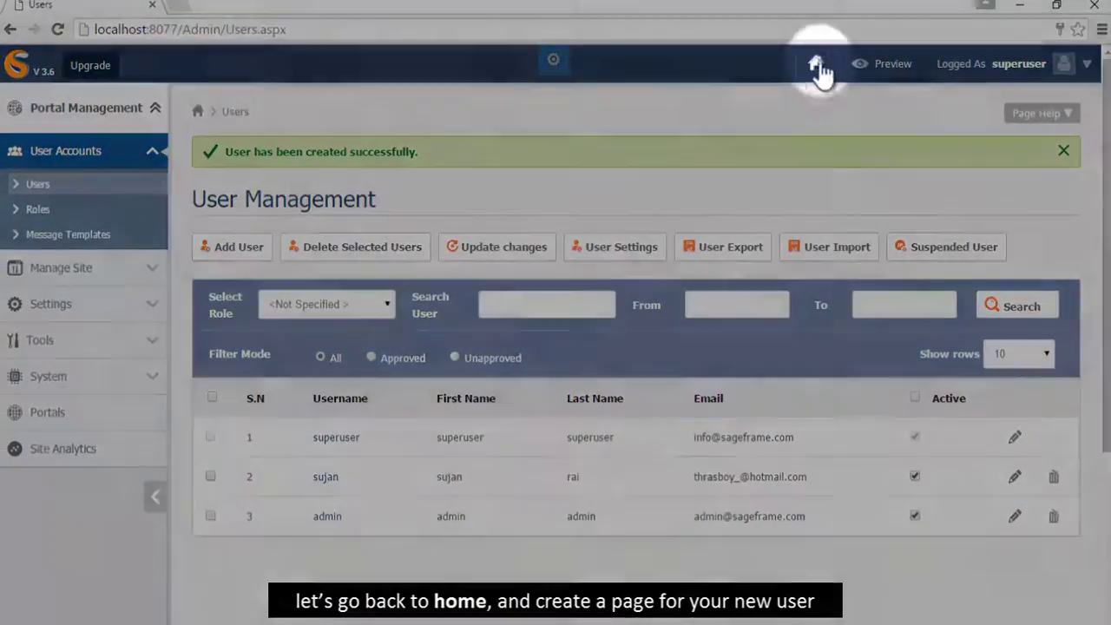
left_click(816, 65)
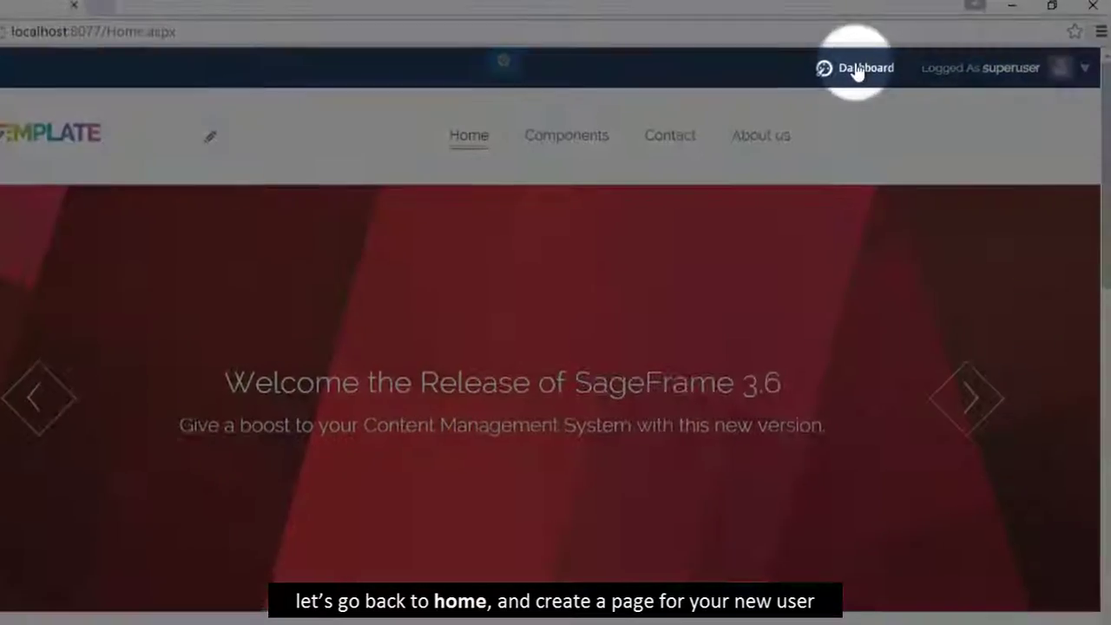
- From the Dashboard's C-Panel, open the Pages tile to show the Page Manager
left_click(879, 65)
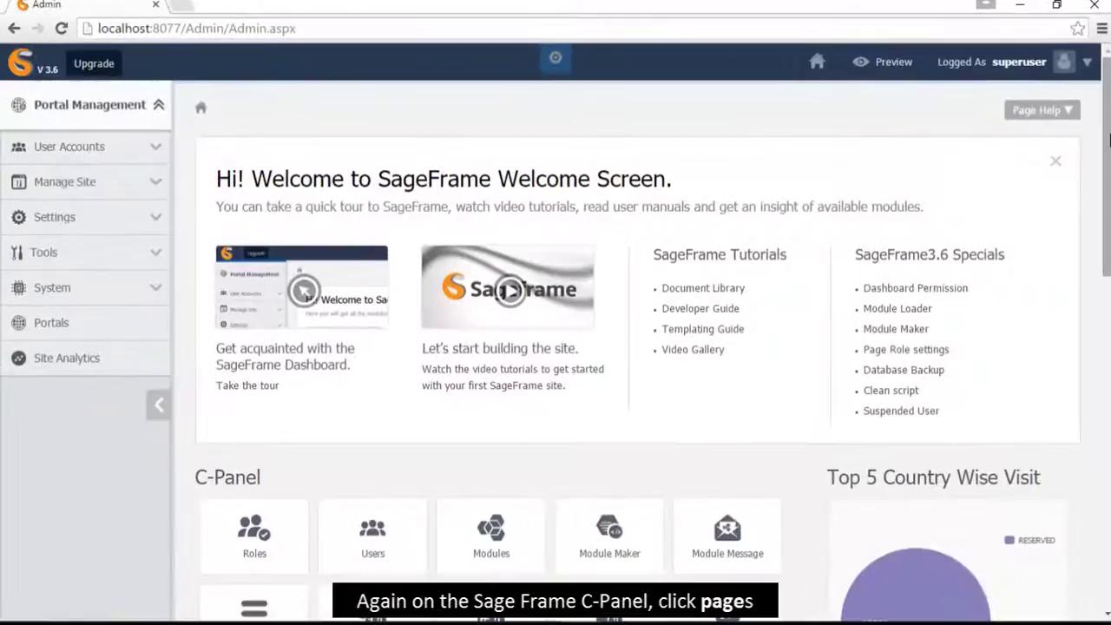
scroll(1108, 192, "down", 3)
scroll(1108, 193, "down", 3)
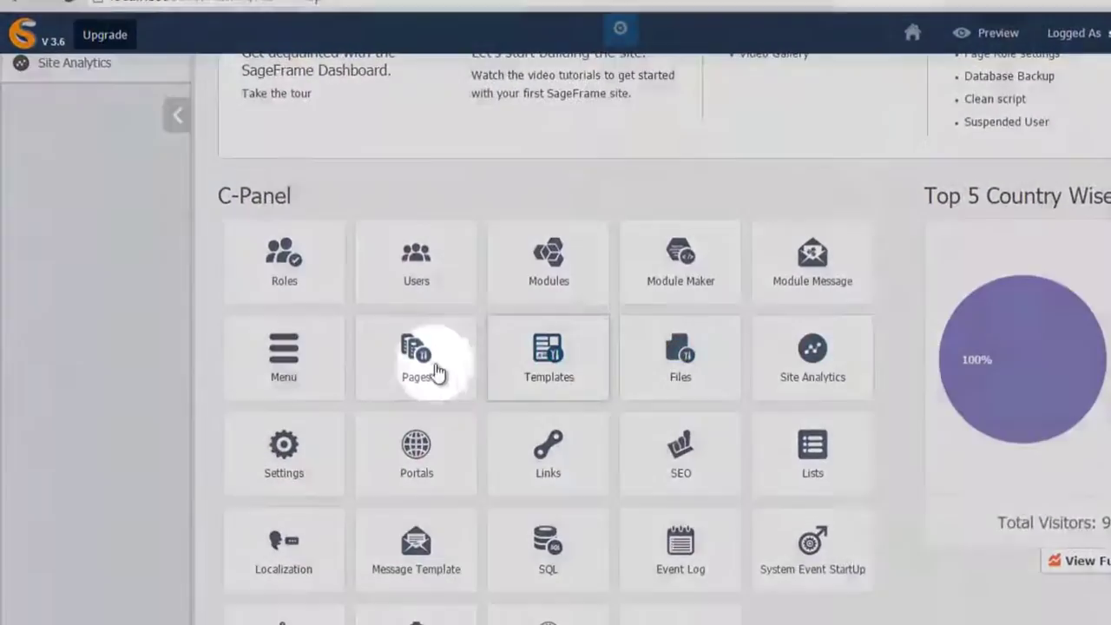
left_click(434, 372)
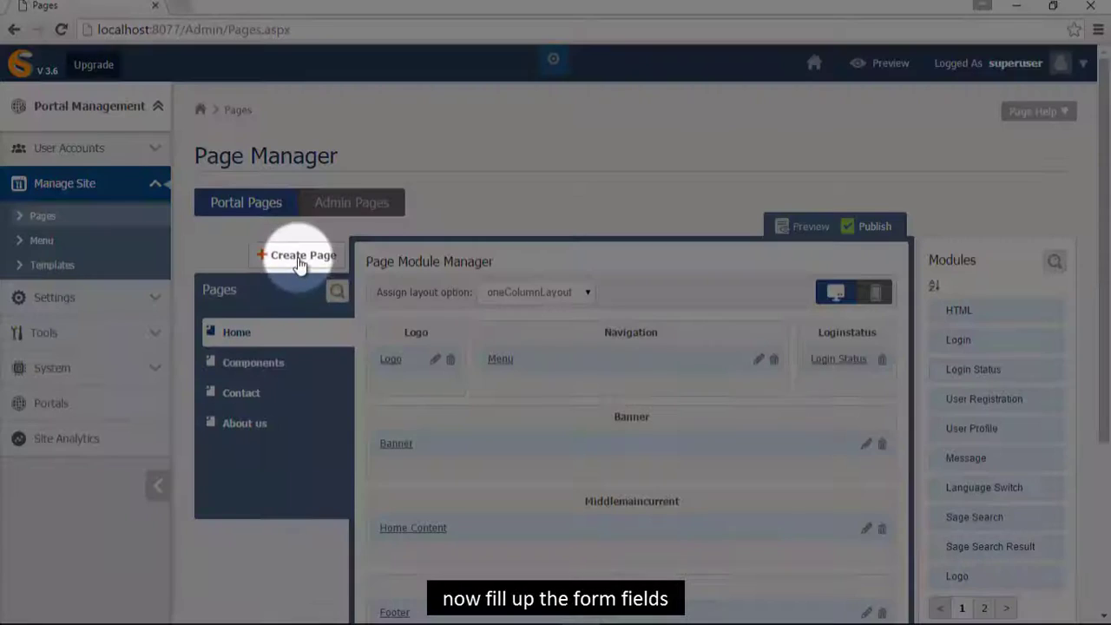
- Create a page named 'feedback', copying feedback into its title, caption, description and keywords
left_click(304, 258)
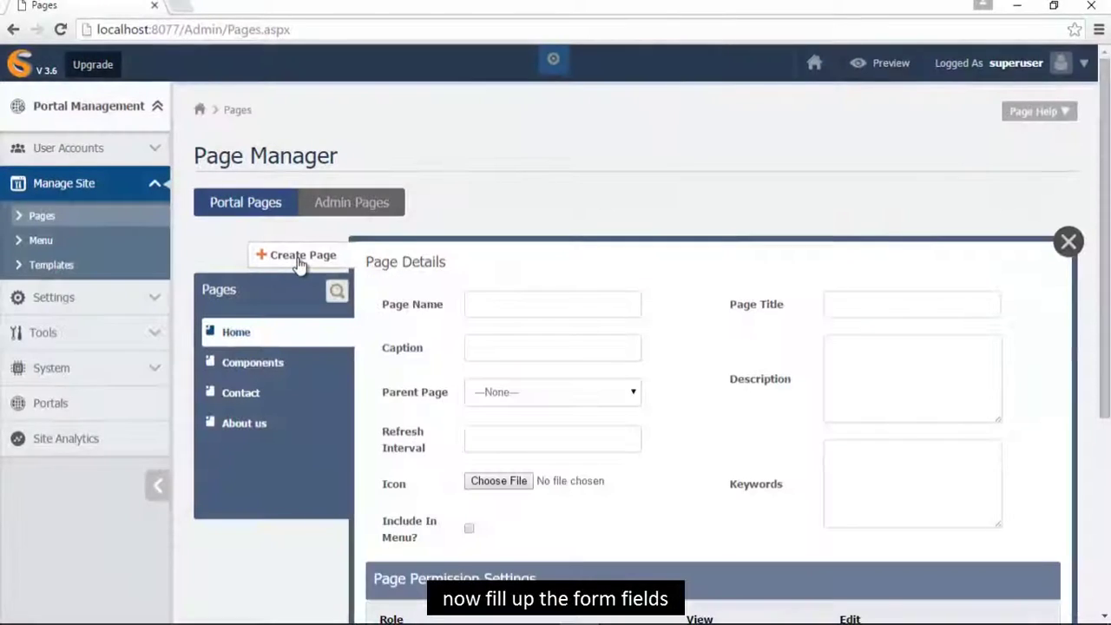
left_click(522, 303)
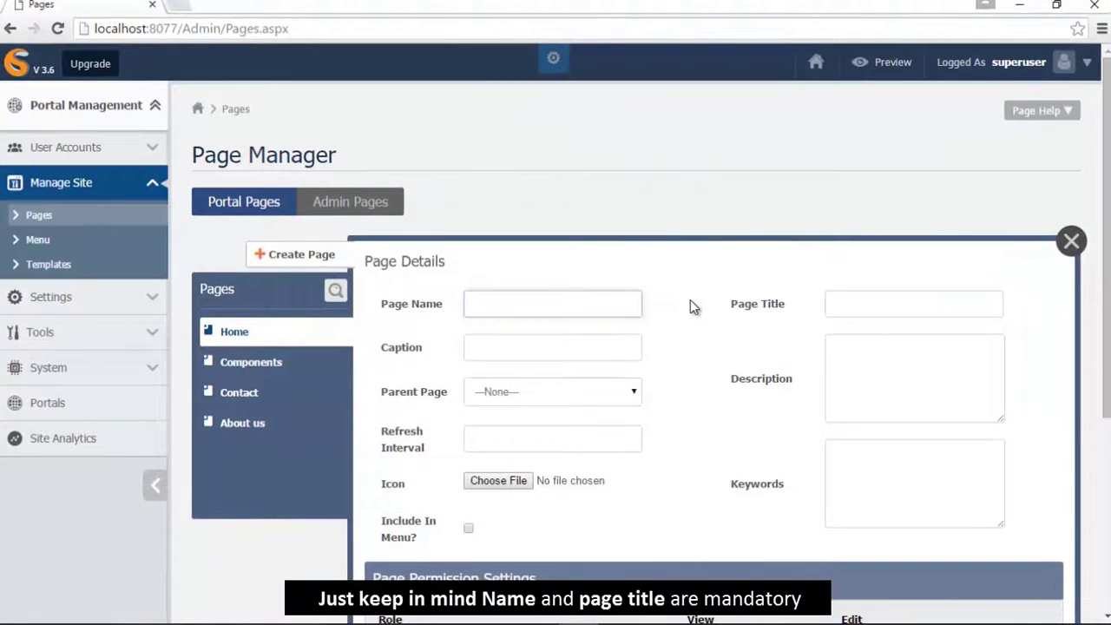
type("feedb")
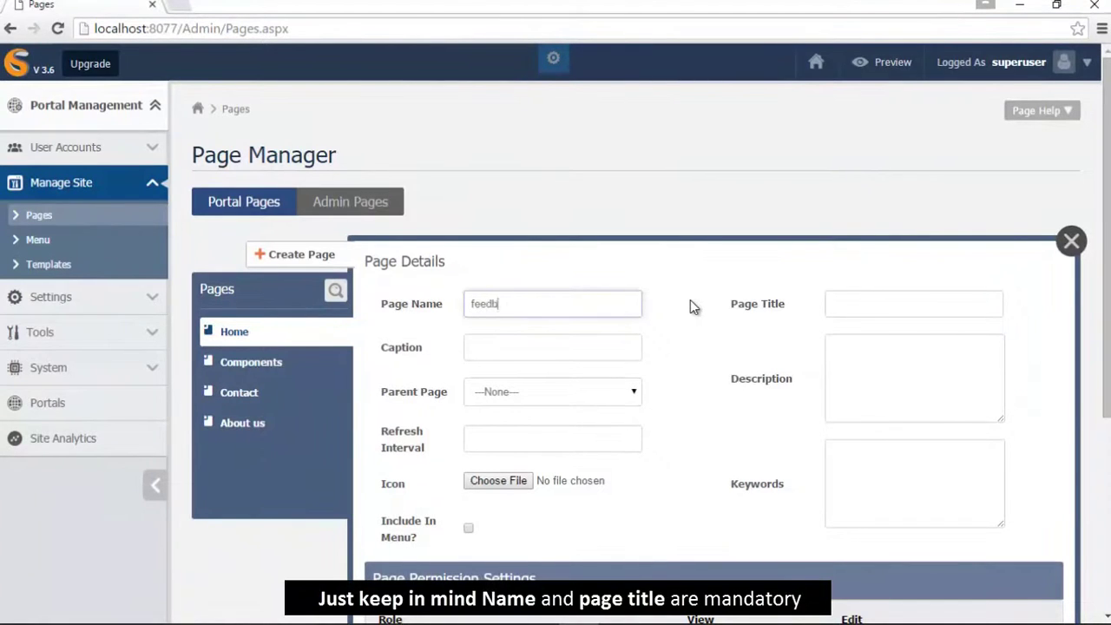
type("ack")
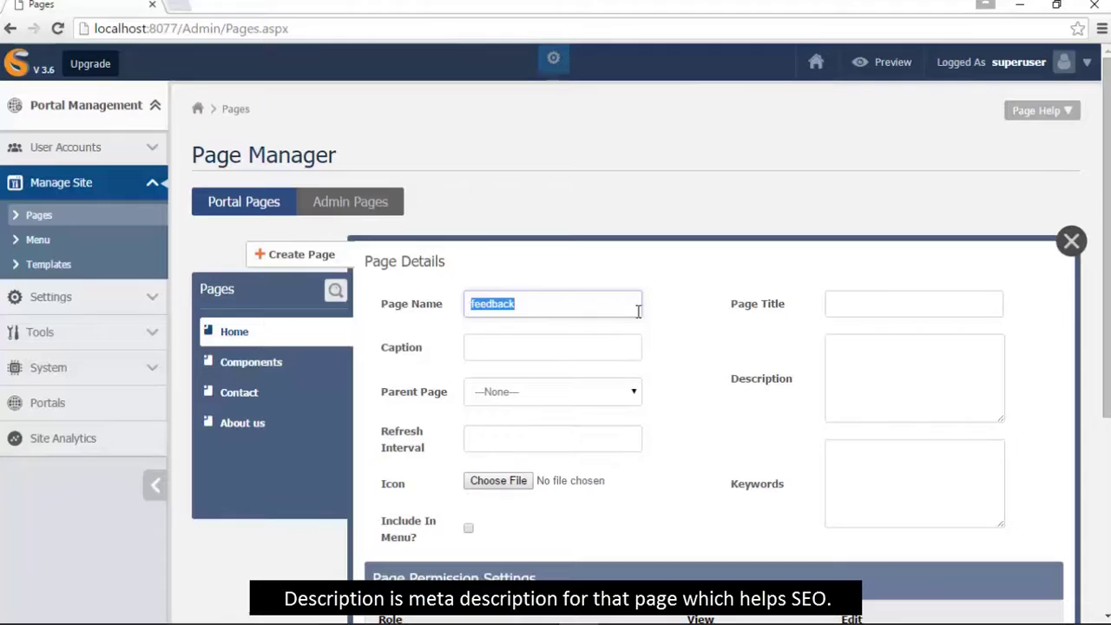
key("ctrl+c")
left_click(873, 301)
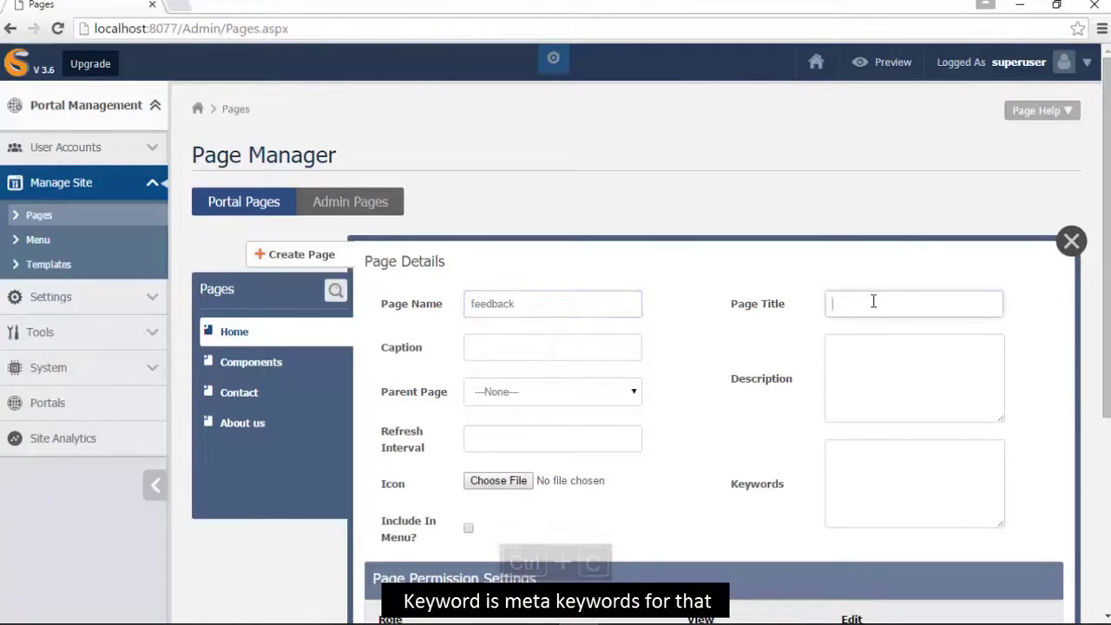
key("ctrl+v")
left_click(582, 347)
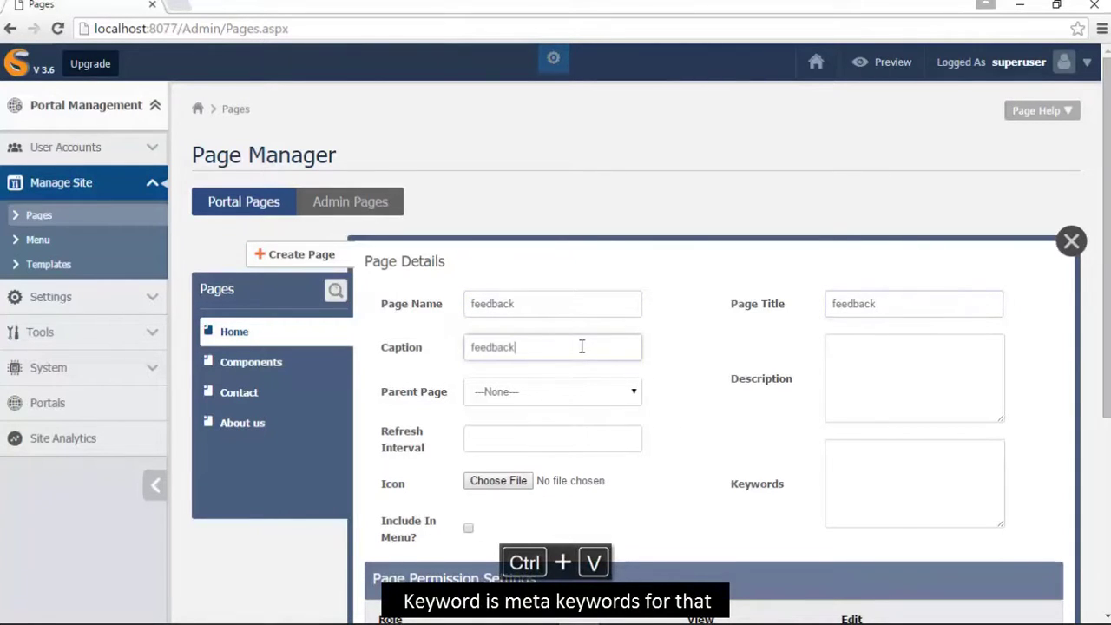
left_click(855, 344)
key("ctrl+v")
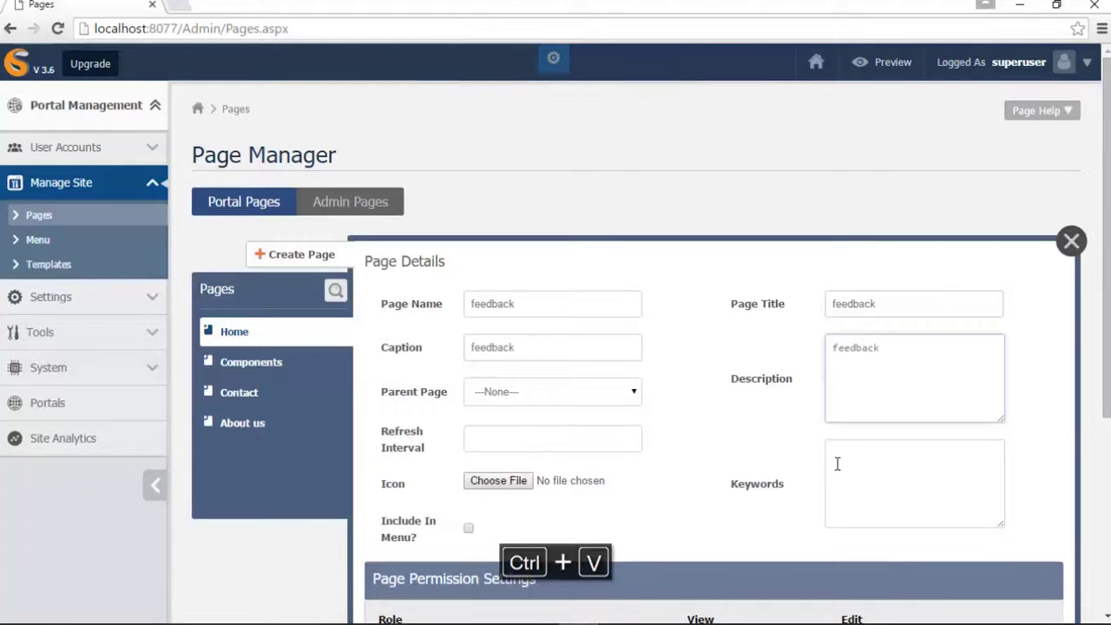
left_click(853, 454)
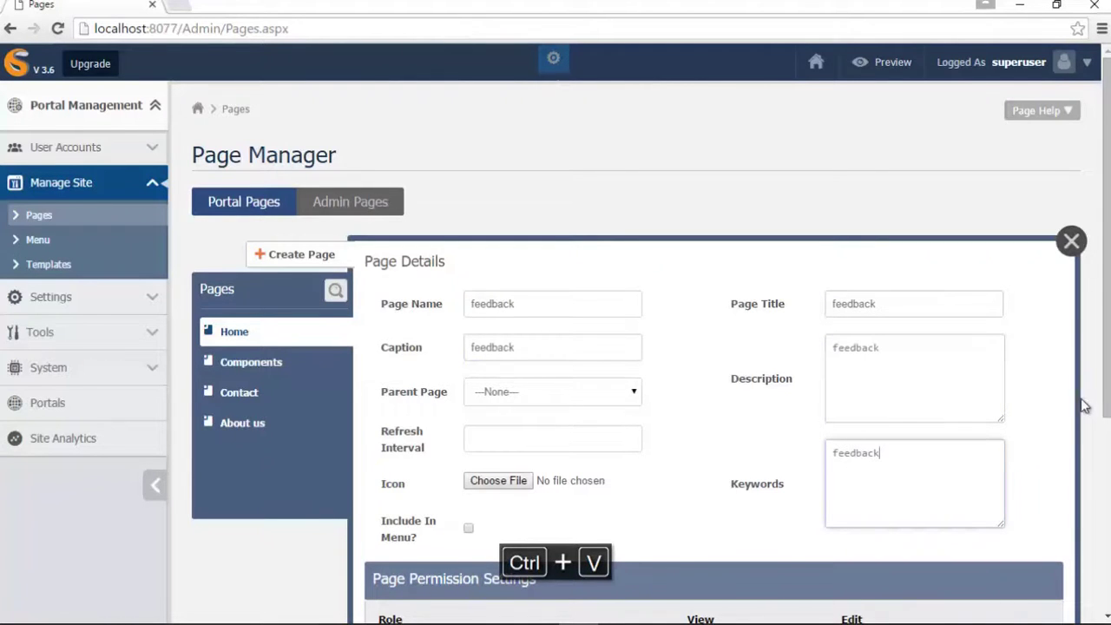
- Include the feedback page in the Main Menu, give normal user View permission, and save
left_click_drag(1107, 299, 1101, 484)
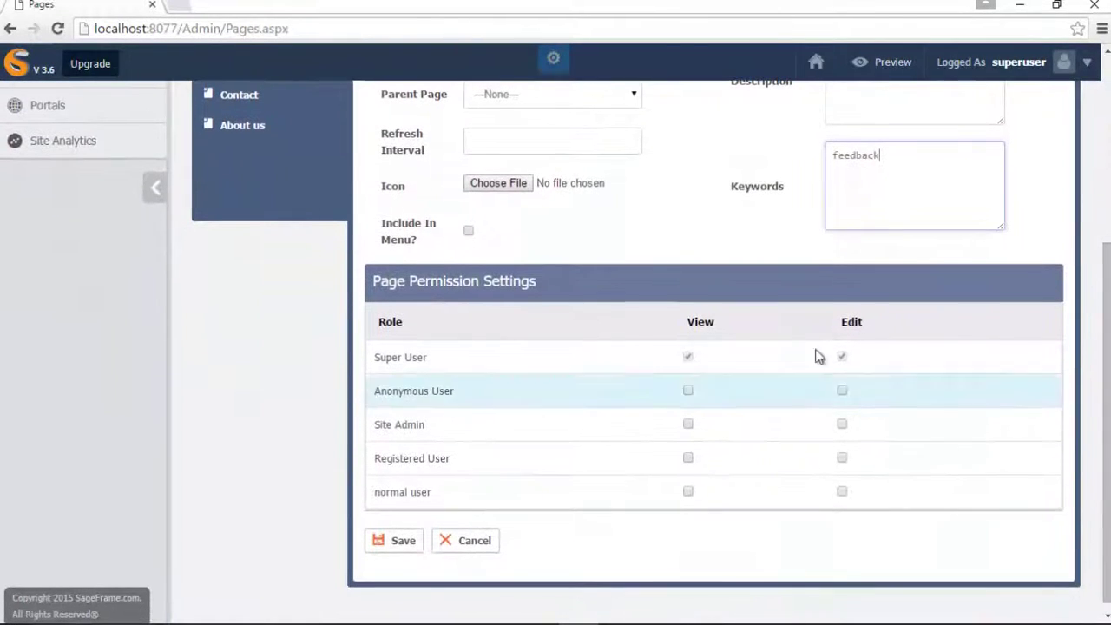
left_click(468, 235)
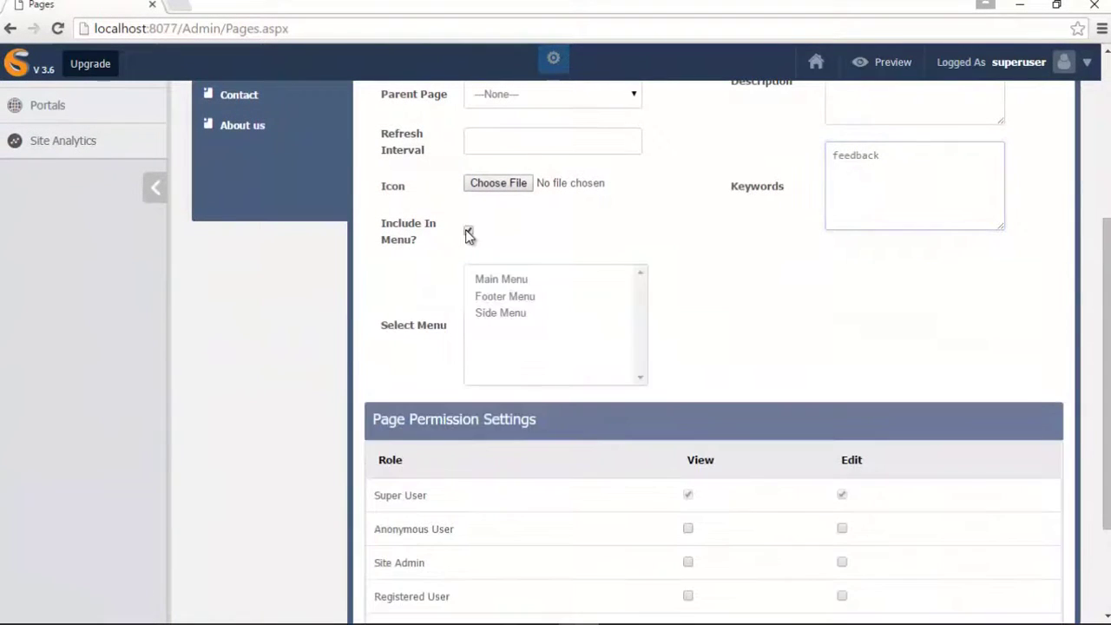
left_click(480, 281)
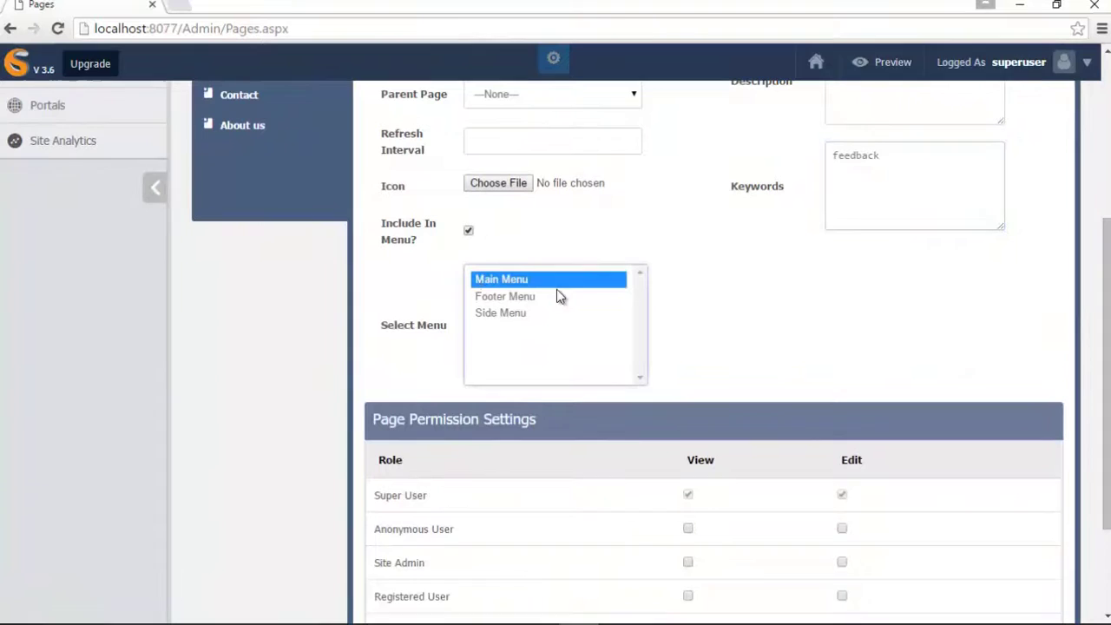
left_click_drag(1106, 327, 1108, 413)
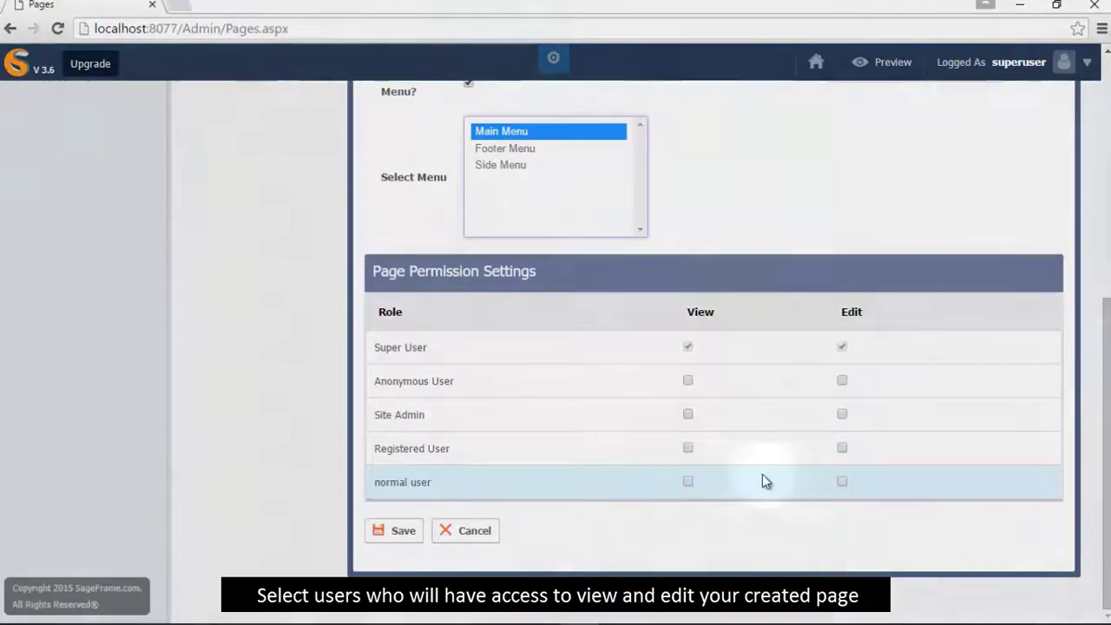
left_click(687, 481)
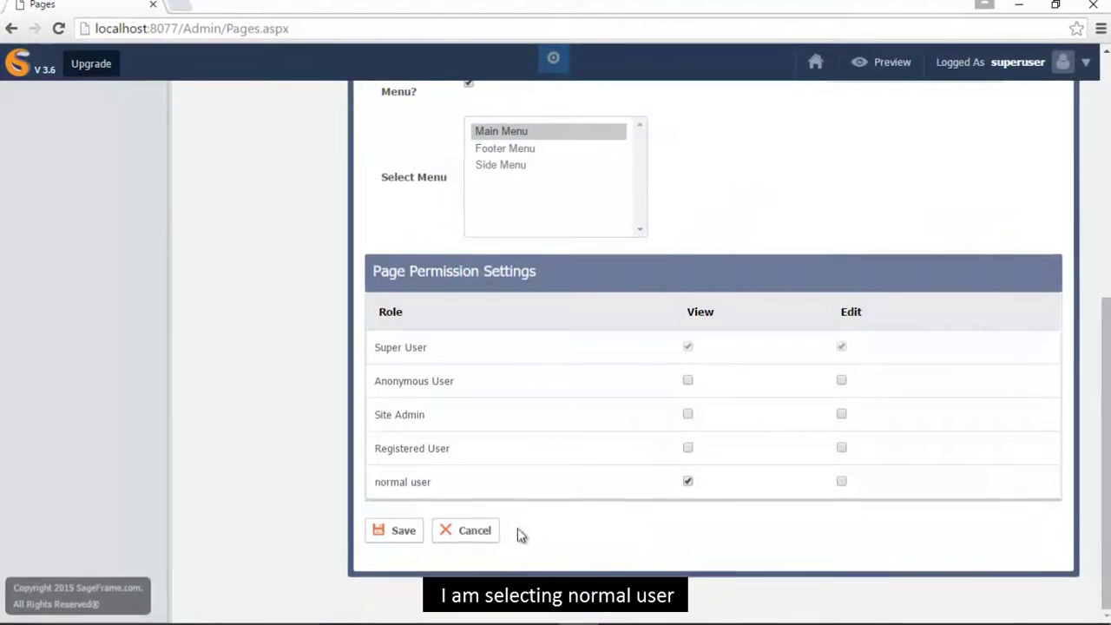
left_click(404, 536)
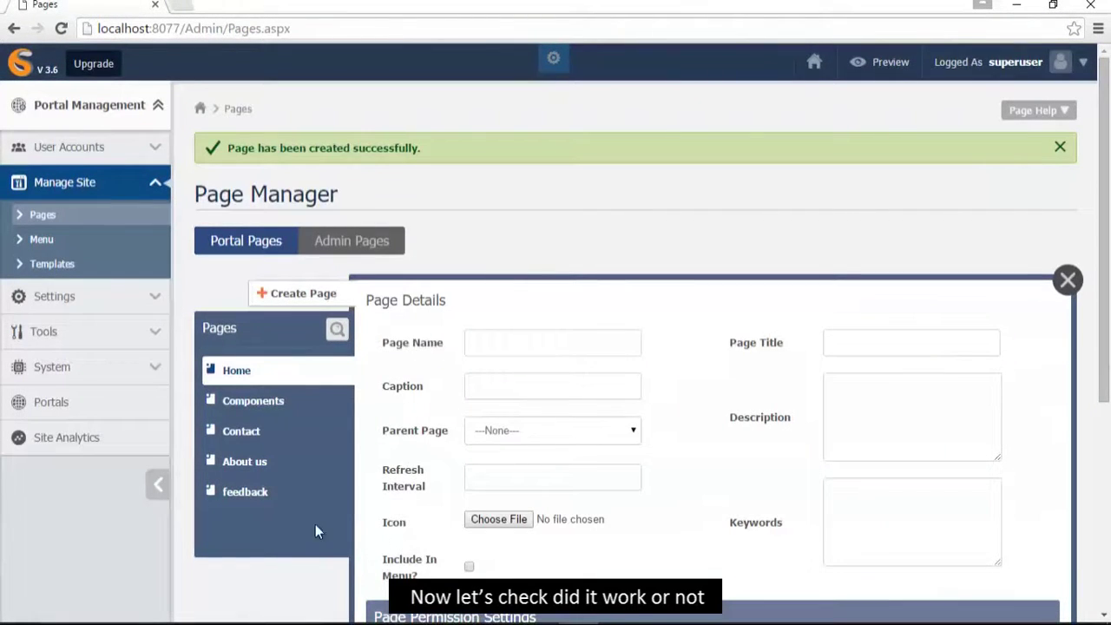
- Select the feedback page in the Pages list, then log out
left_click(252, 500)
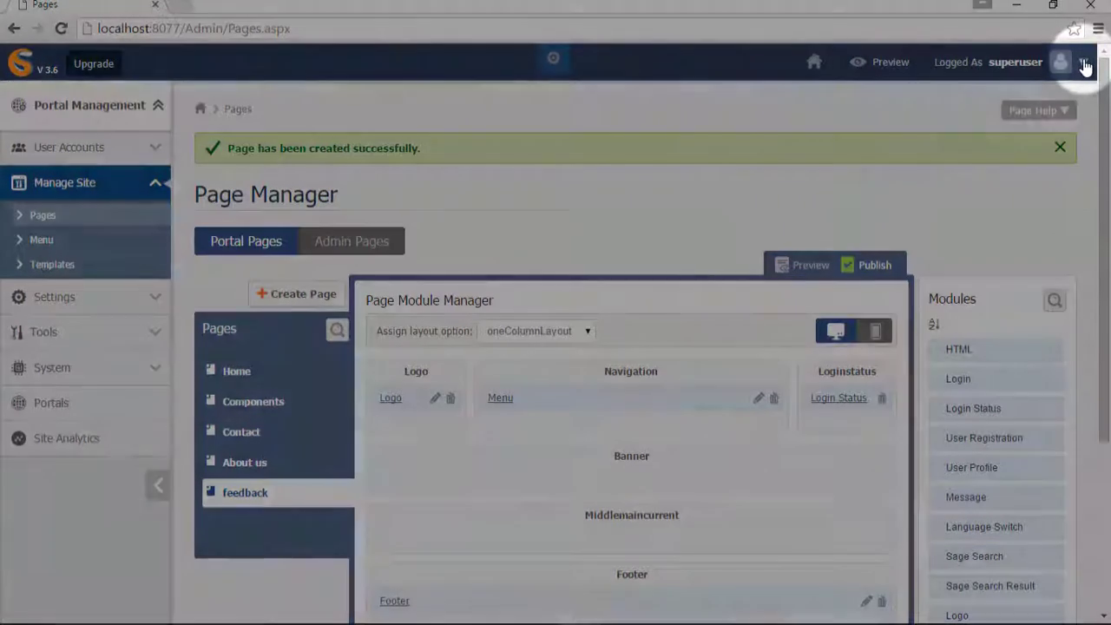
left_click(1084, 62)
left_click(1066, 126)
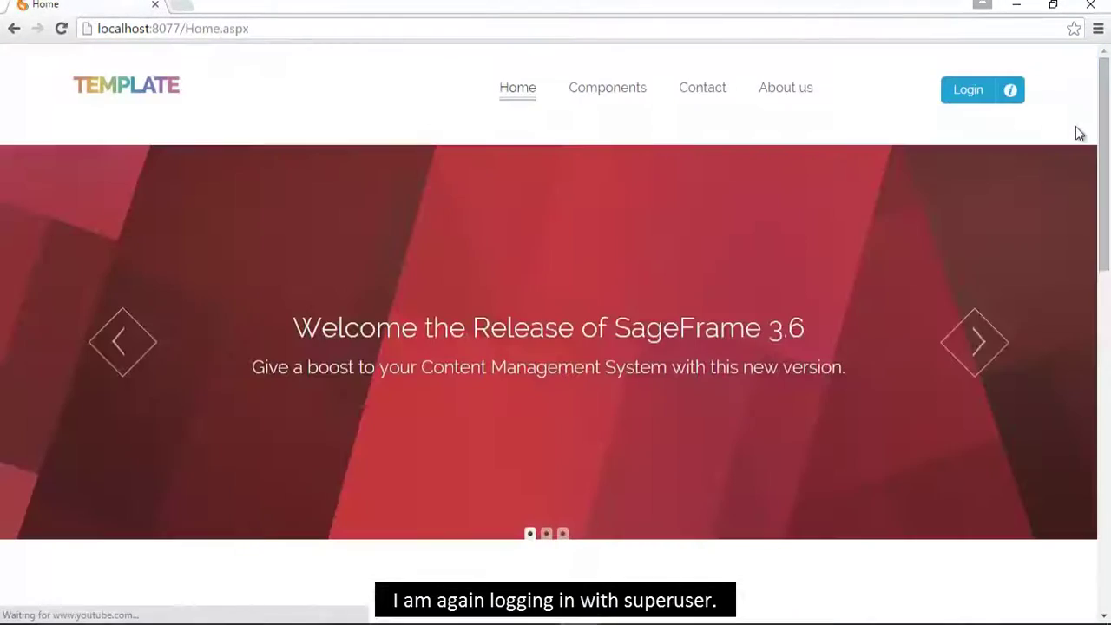
- Log back in with the superuser account
left_click(967, 90)
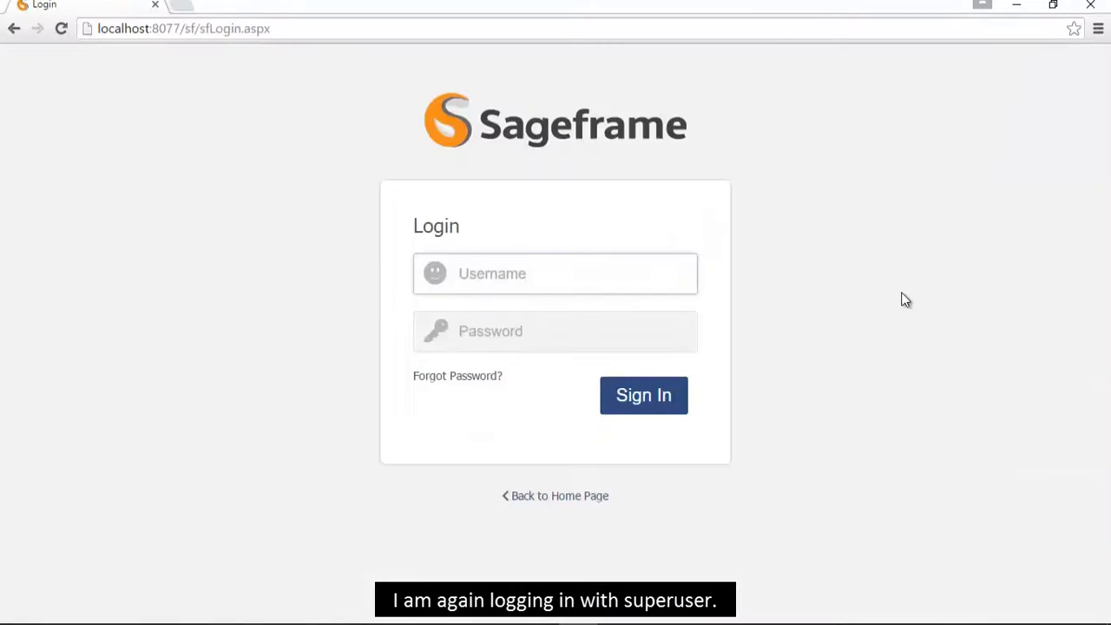
type("superuser")
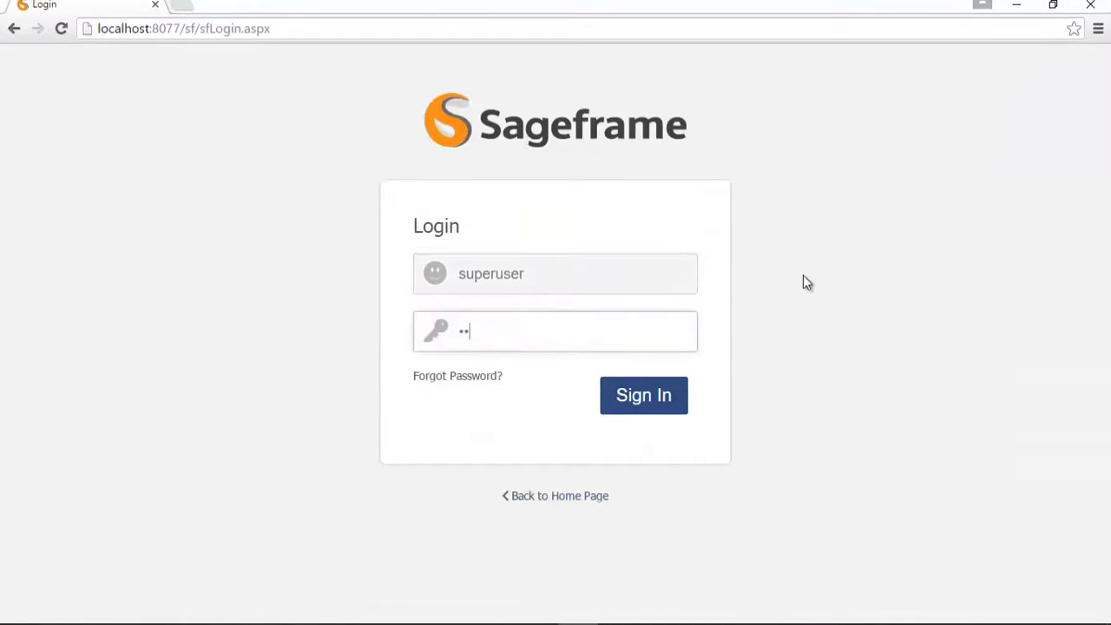
type("peruser")
left_click(641, 407)
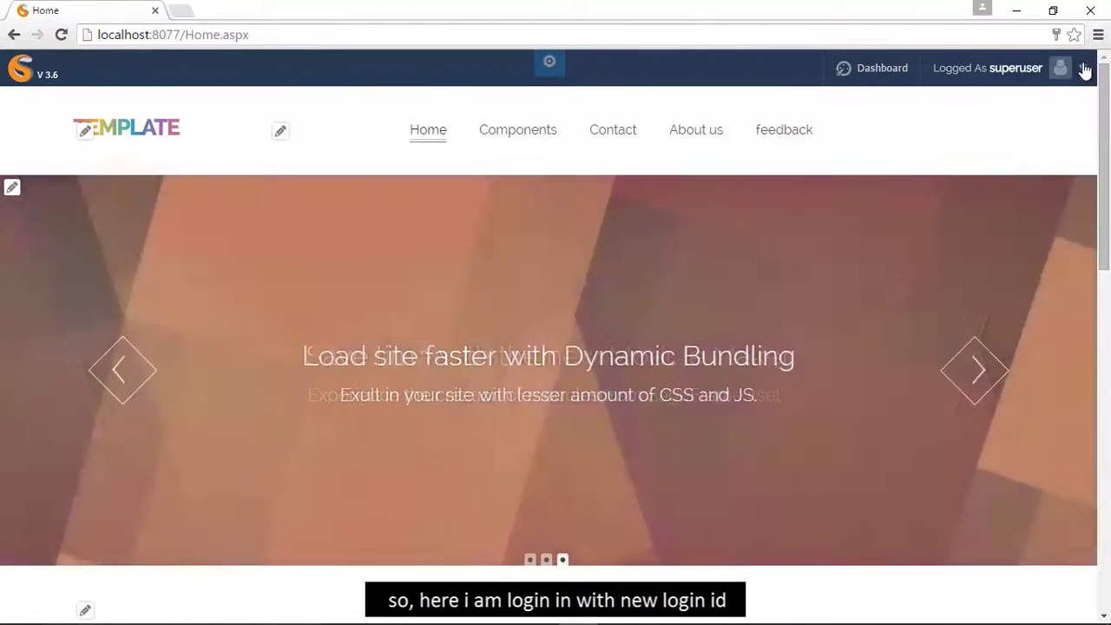
- Log out of the administrator account and go to the sign-in page
left_click(1084, 70)
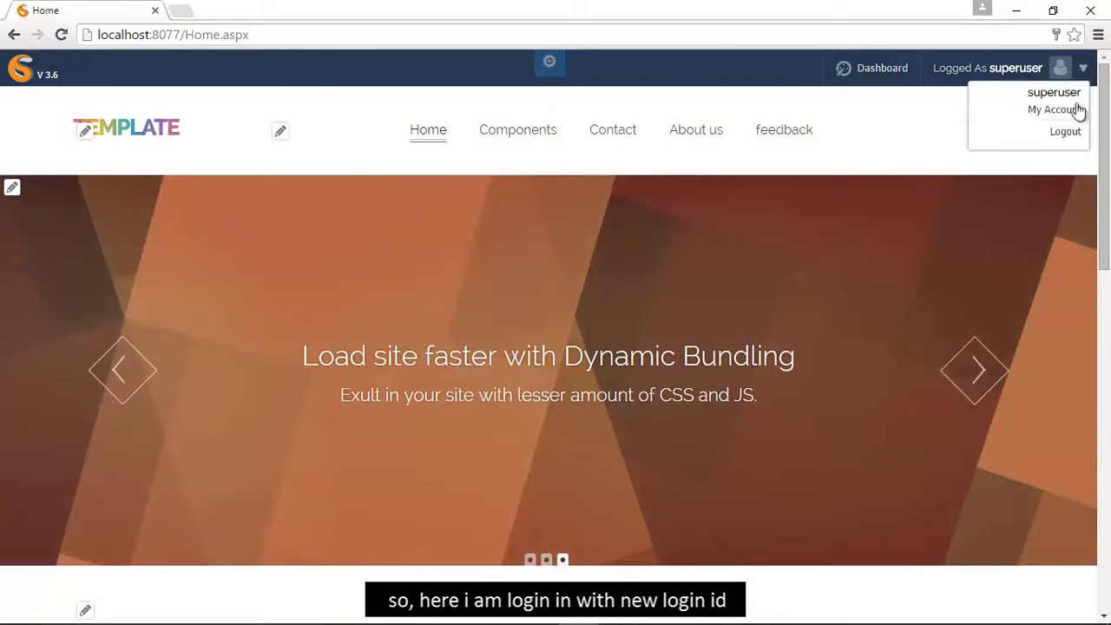
left_click(1075, 135)
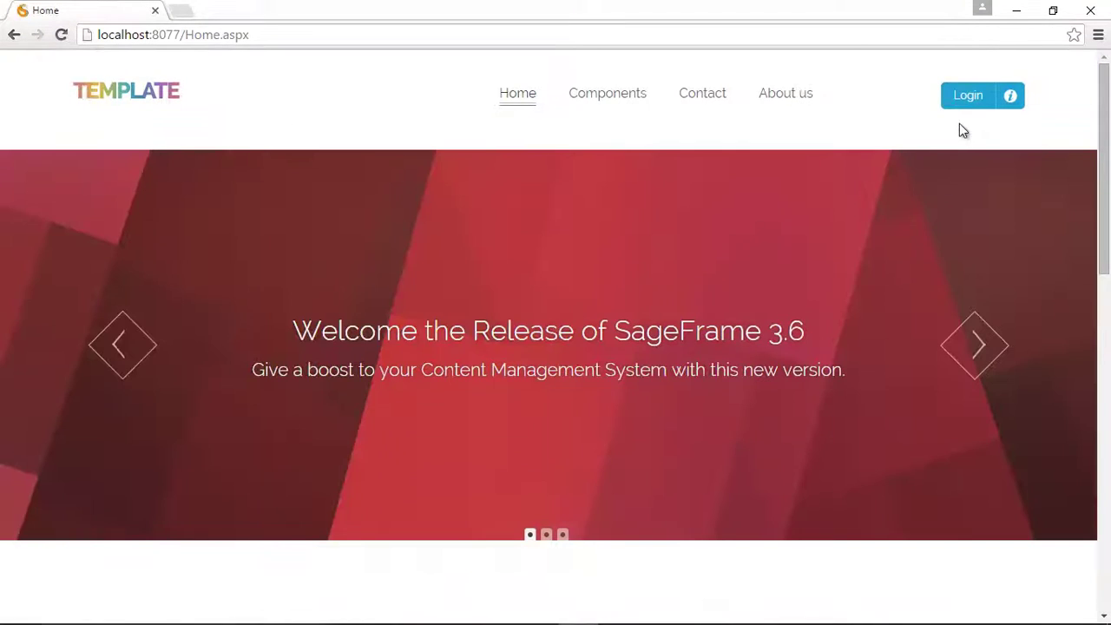
left_click(967, 95)
- Sign in with the new normal user's username and password
type("sujan")
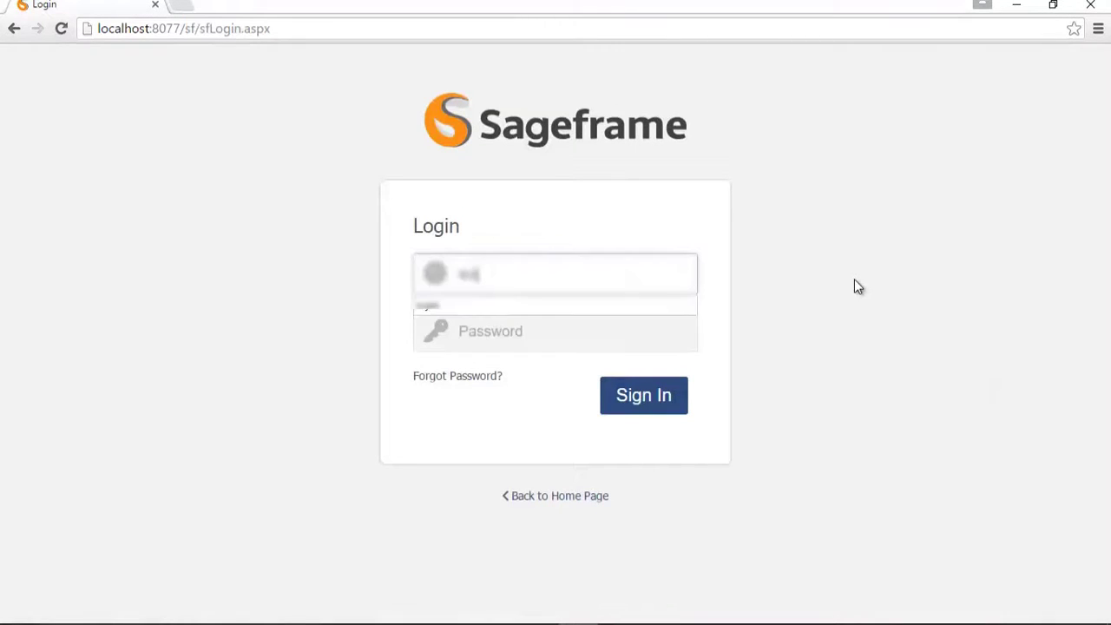
key("Tab")
type("123456789")
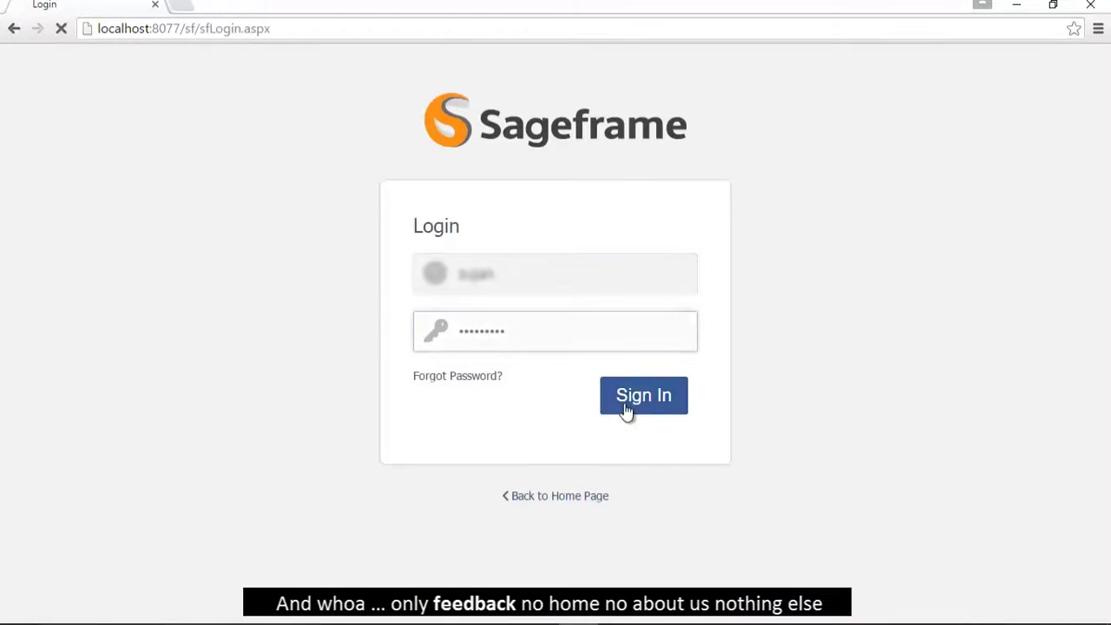
left_click(626, 410)
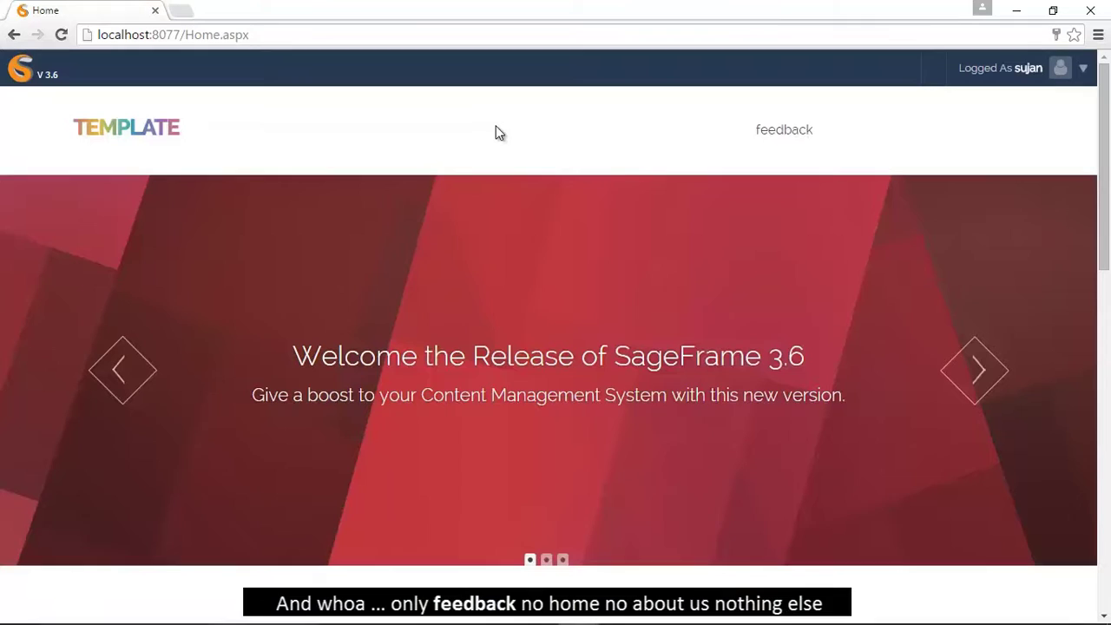
- Log the normal user out and go to the sign-in page
left_click(1085, 69)
left_click(1074, 138)
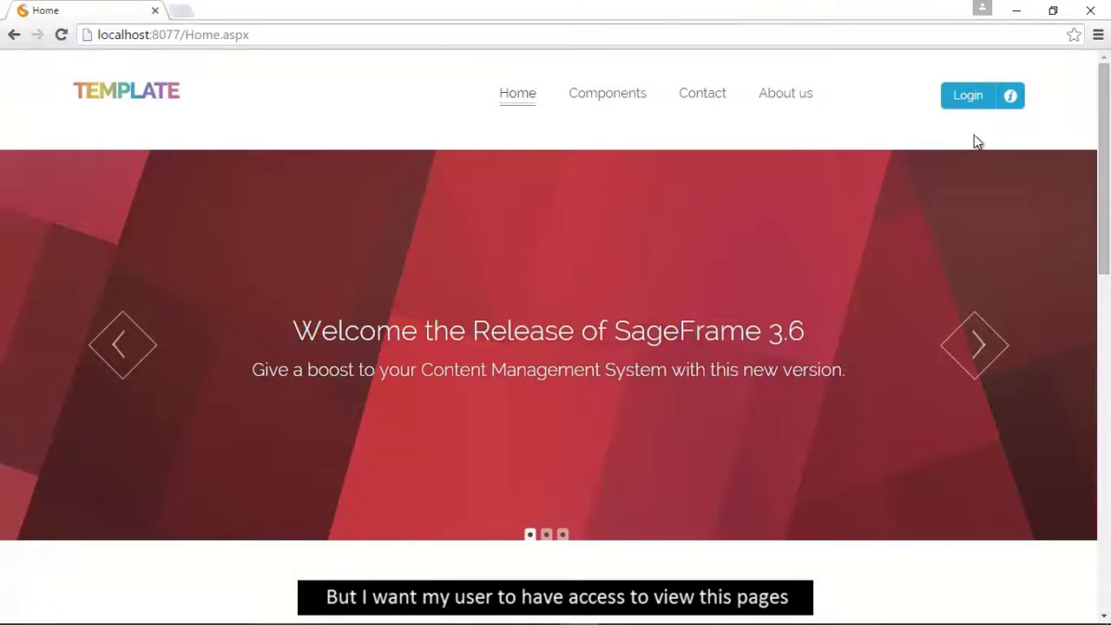
left_click(966, 97)
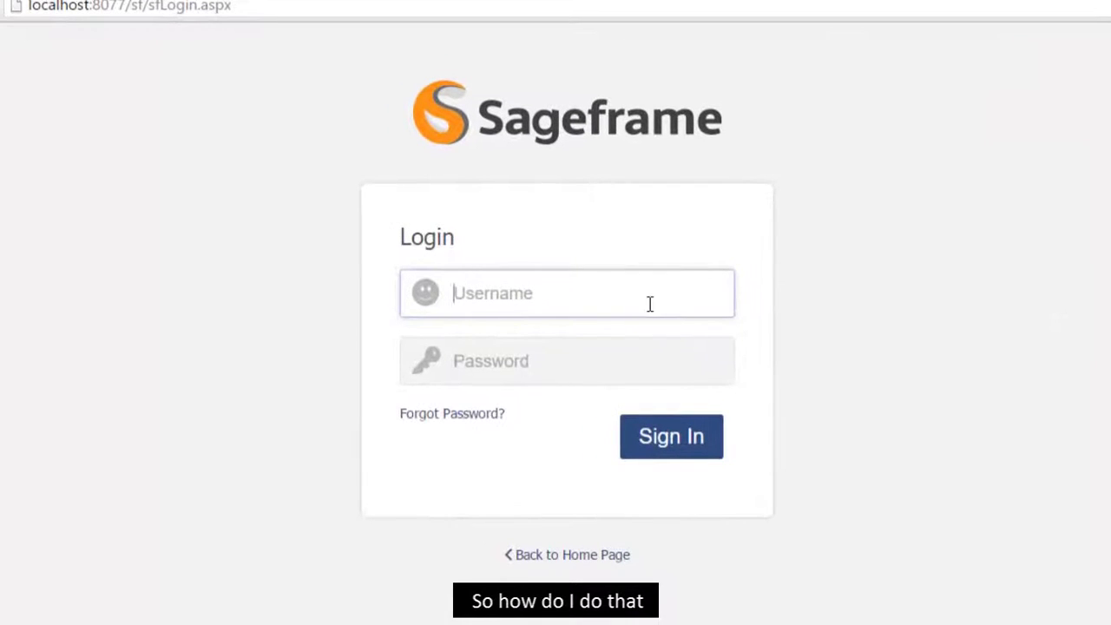
- Sign in as superuser and scroll the admin dashboard down to its C-Panel
type("superuser")
left_click(599, 377)
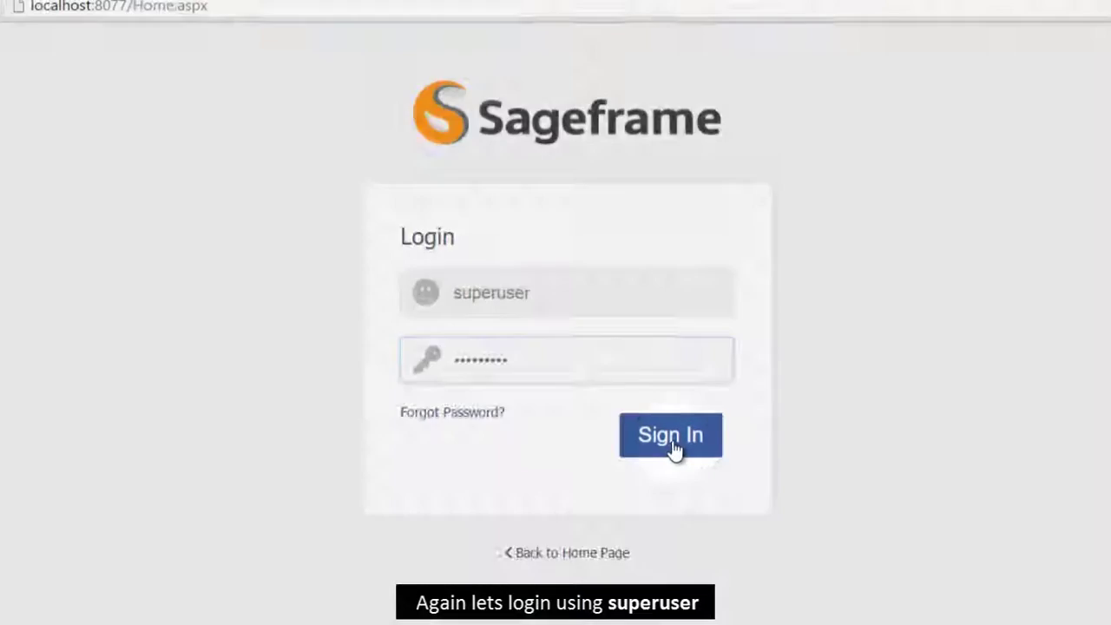
left_click(674, 446)
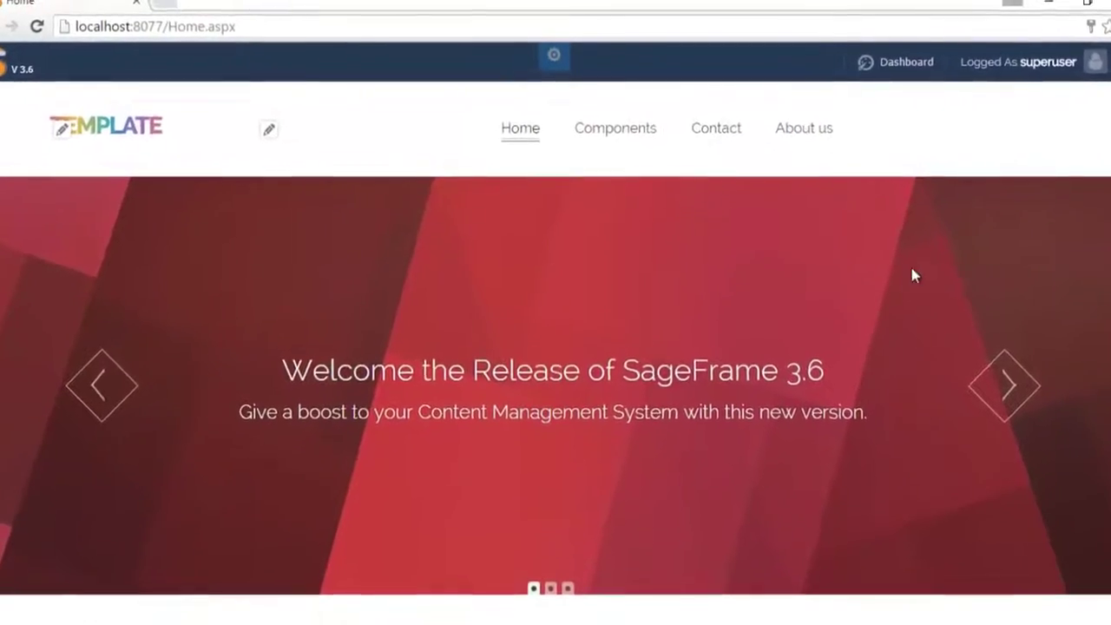
left_click(874, 62)
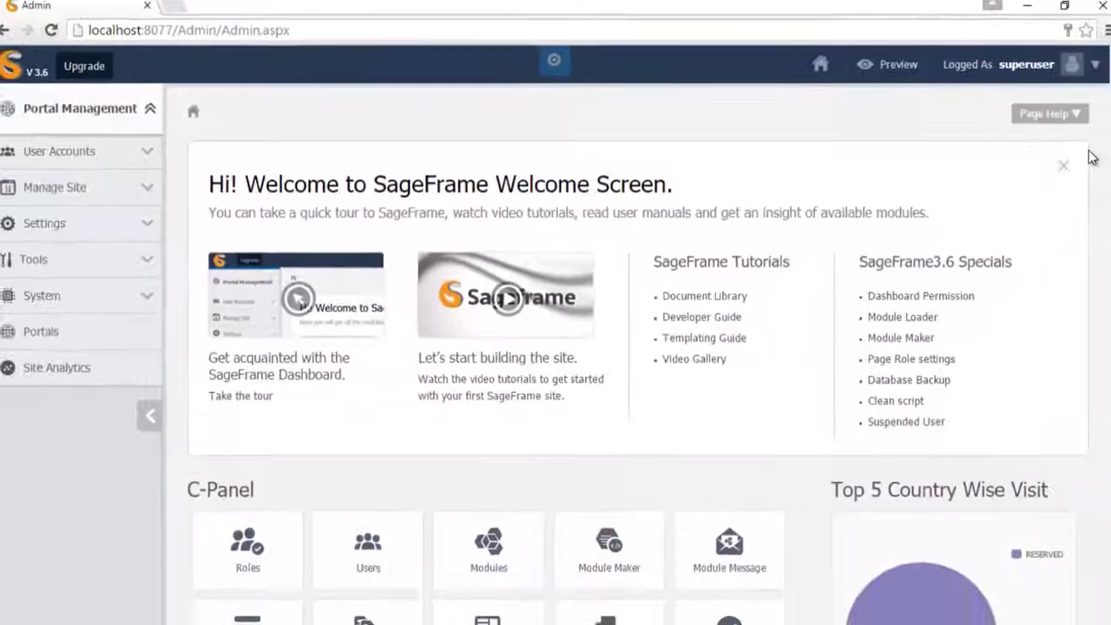
left_click_drag(1103, 154, 1106, 323)
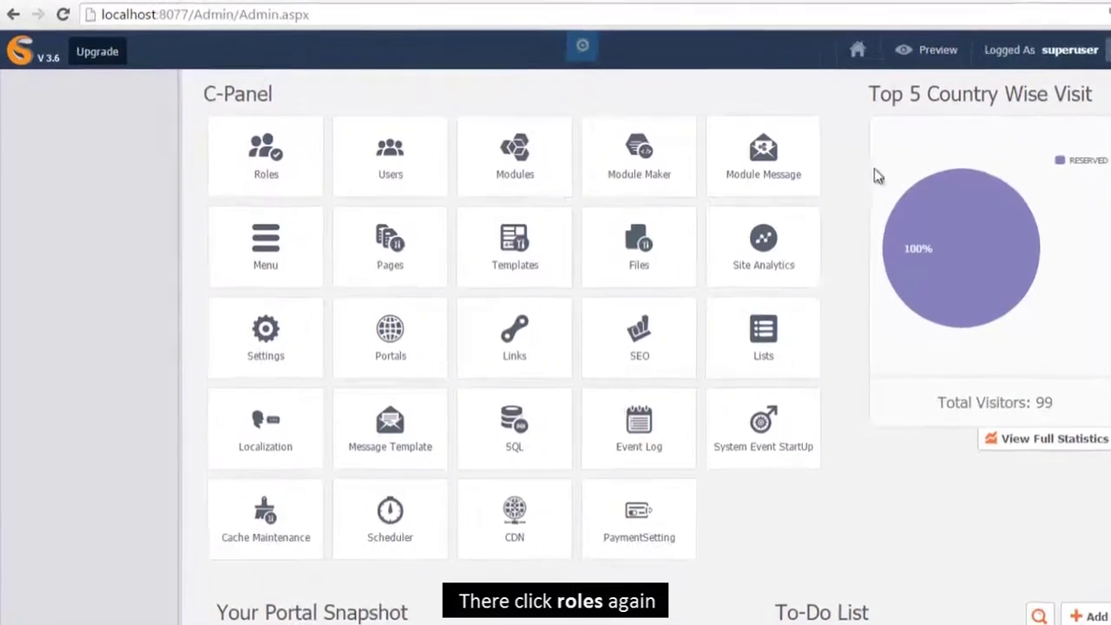
- In Roles > Page Role Settings, grant the normal user role View on Home and save
left_click(290, 161)
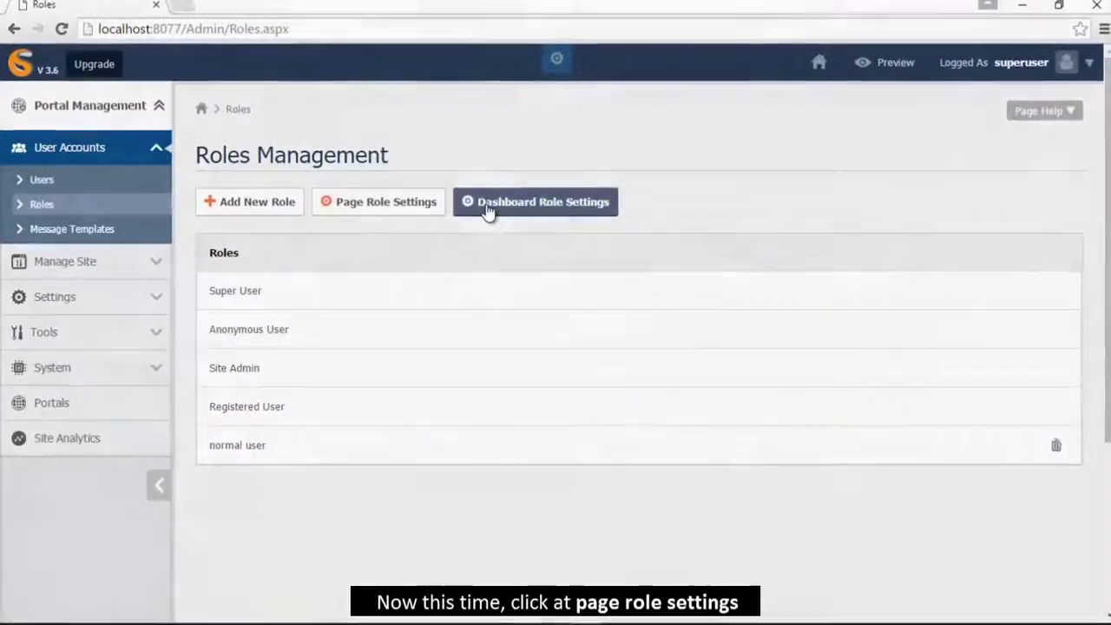
left_click(422, 209)
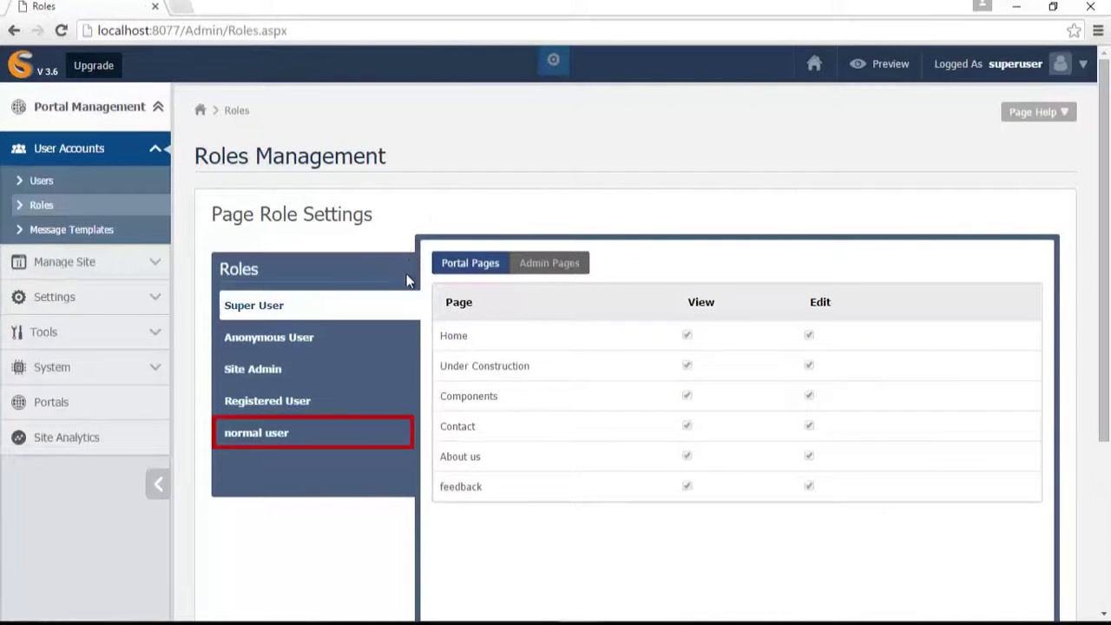
left_click(355, 438)
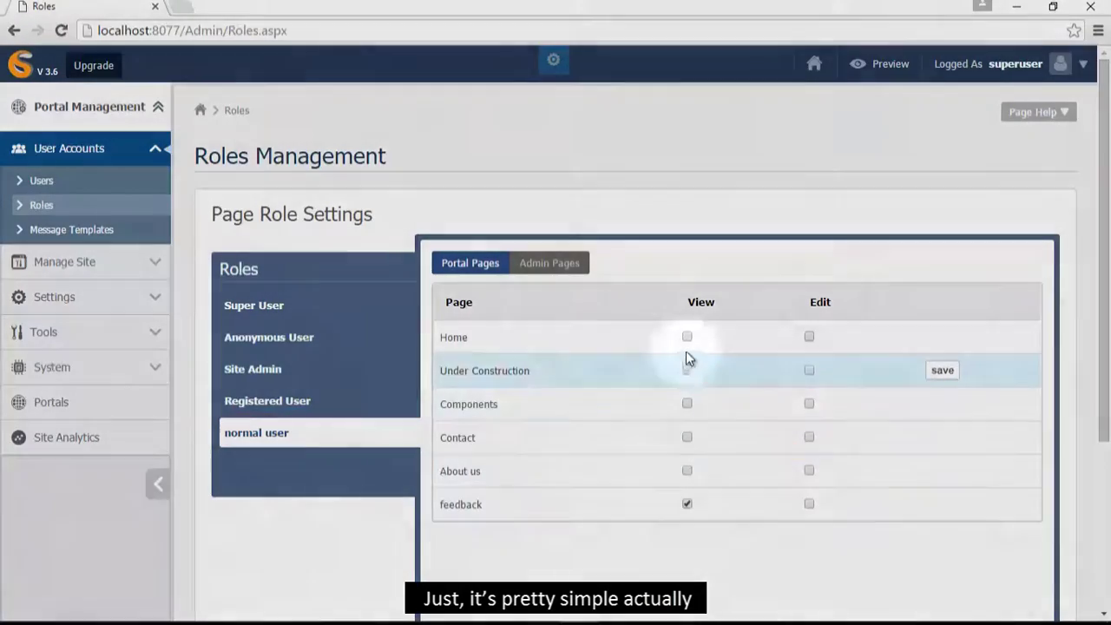
left_click(687, 338)
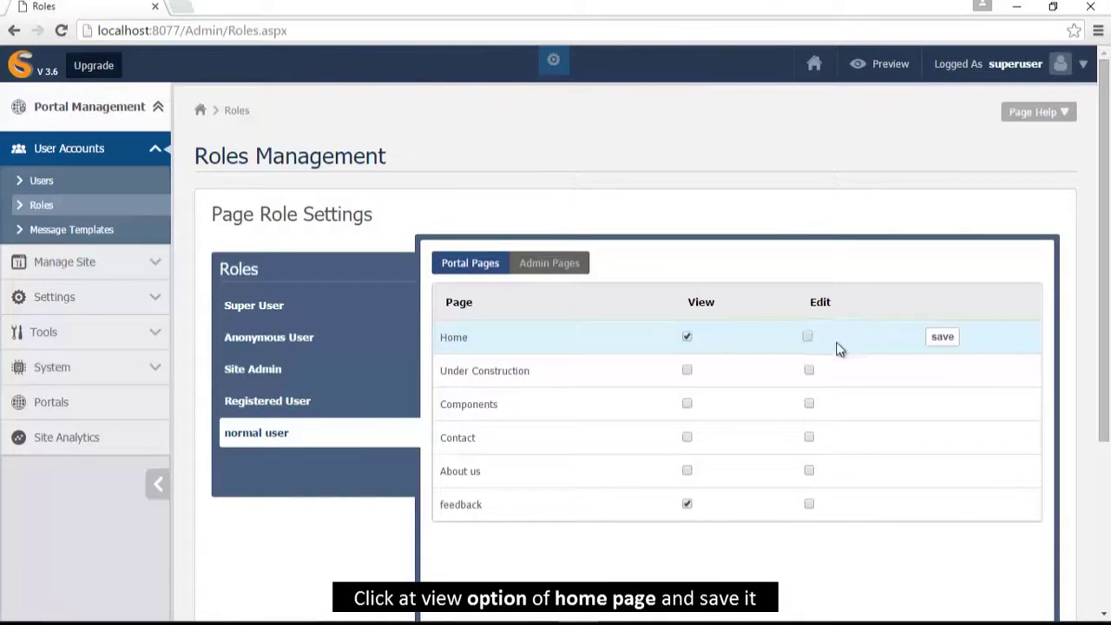
left_click(943, 338)
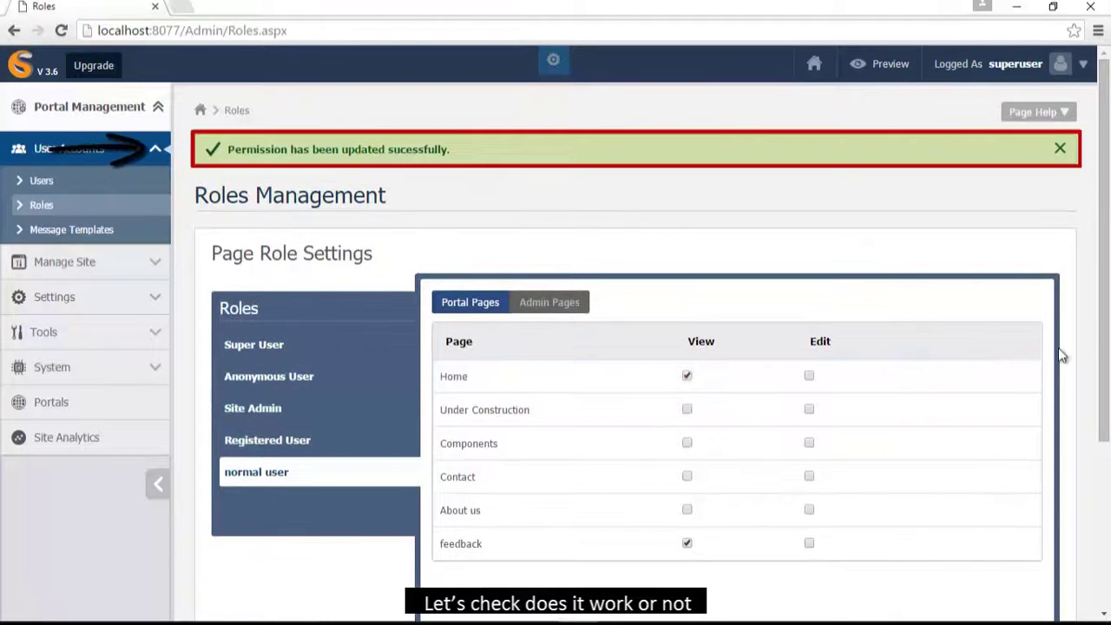
- Log out of the administrator account and go to the sign-in page
left_click(1084, 68)
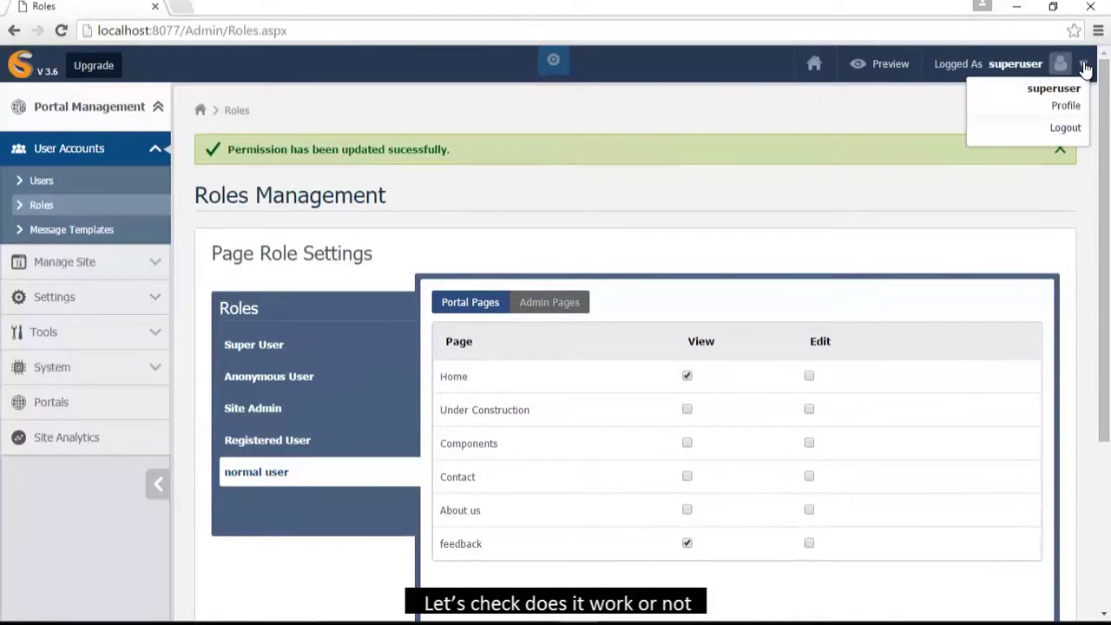
left_click(1073, 128)
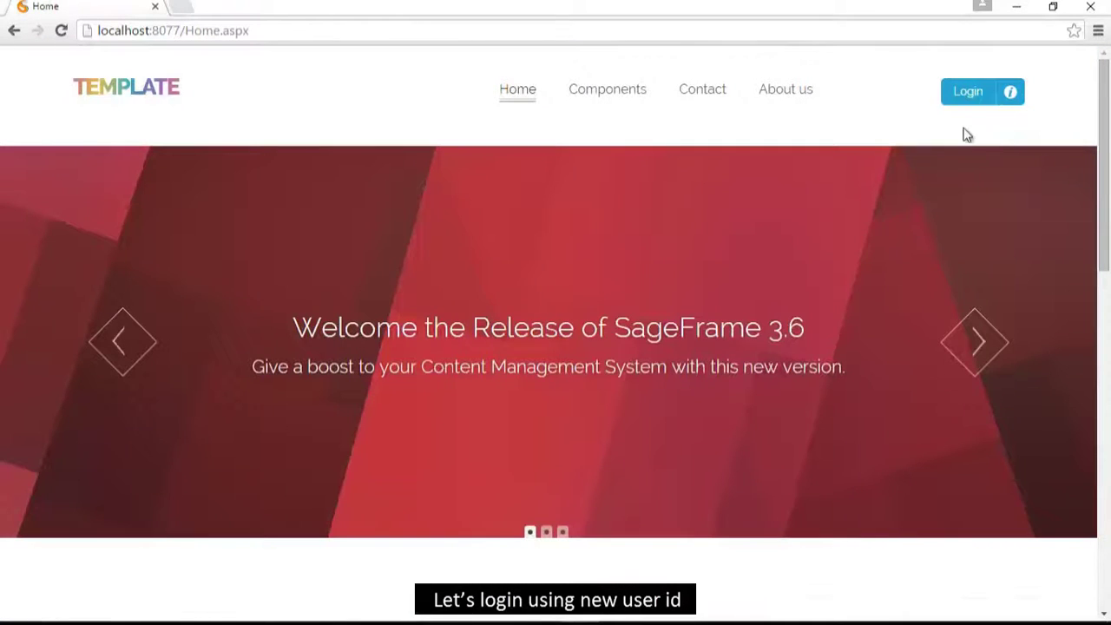
left_click(965, 90)
- Sign in as the normal user, confirm Home and feedback in the menu, then log out
type("login")
key("Tab")
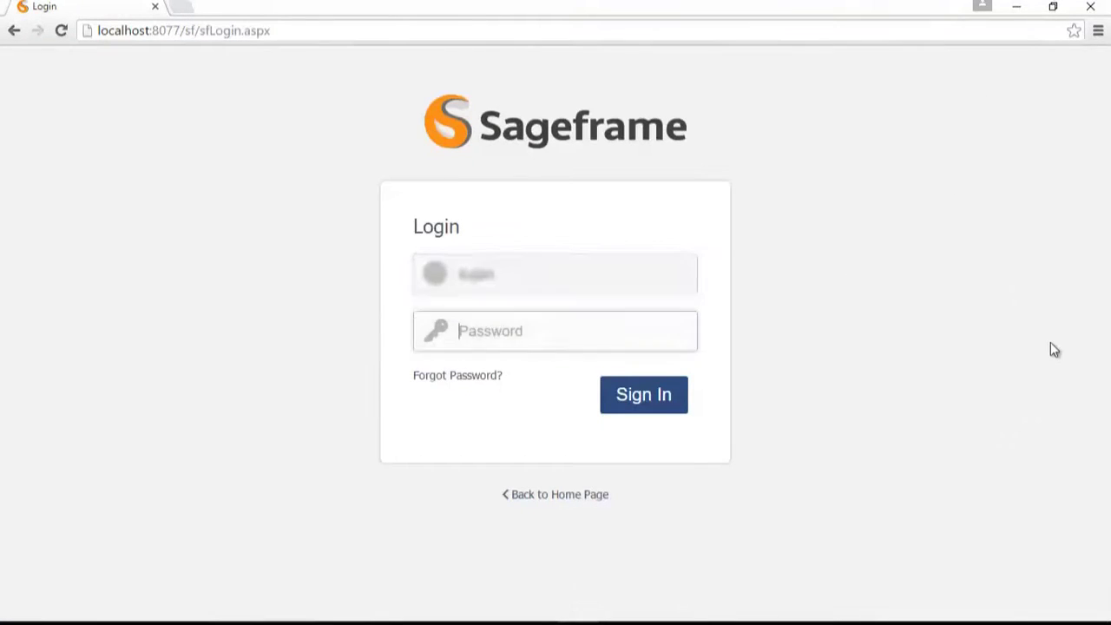
key("Return")
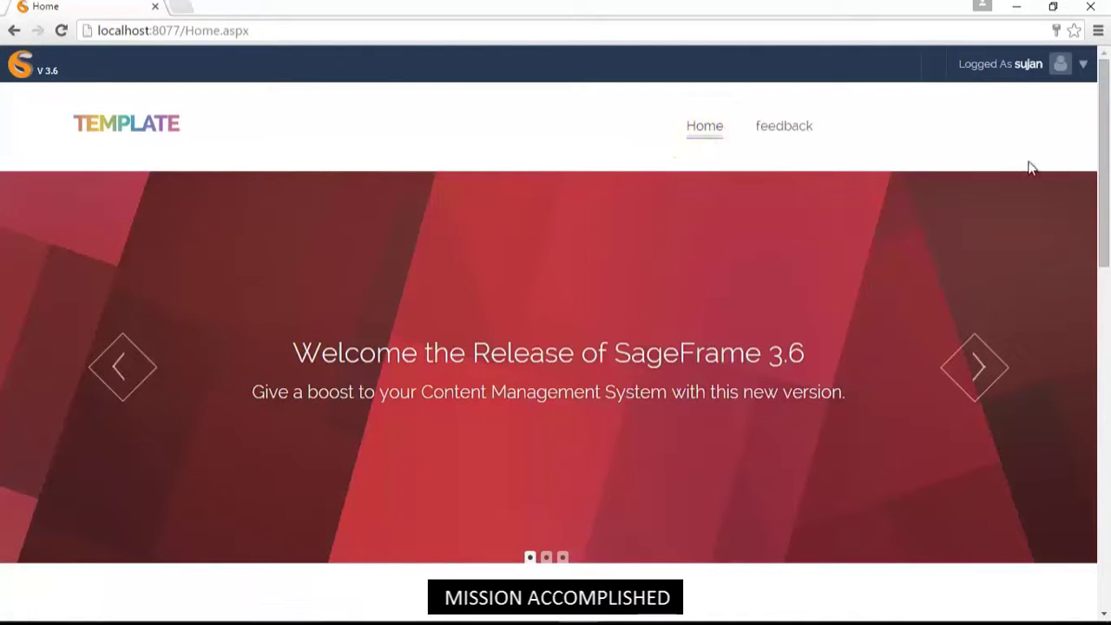
left_click(1084, 66)
left_click(1077, 129)
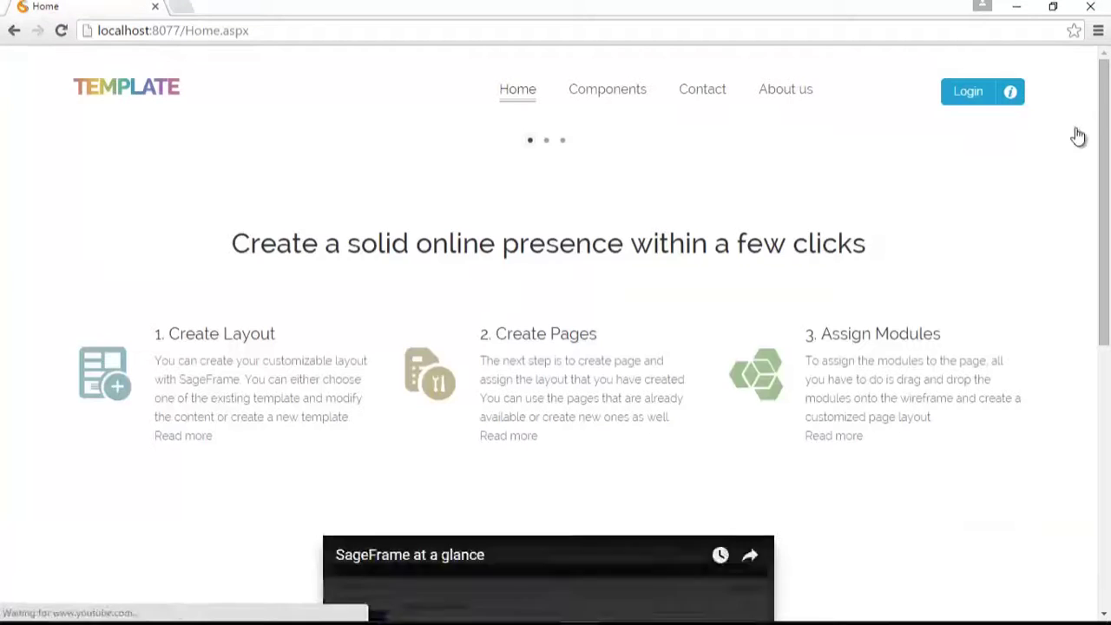